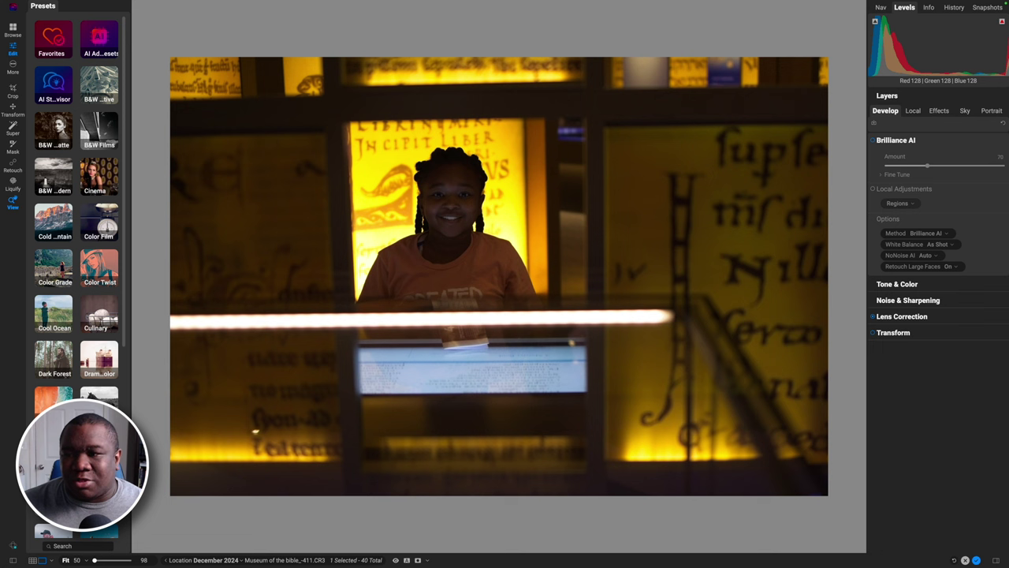
Show the photo's Info panel, then toggle the preview twice to compare the edited and unedited photo
left_click(929, 7)
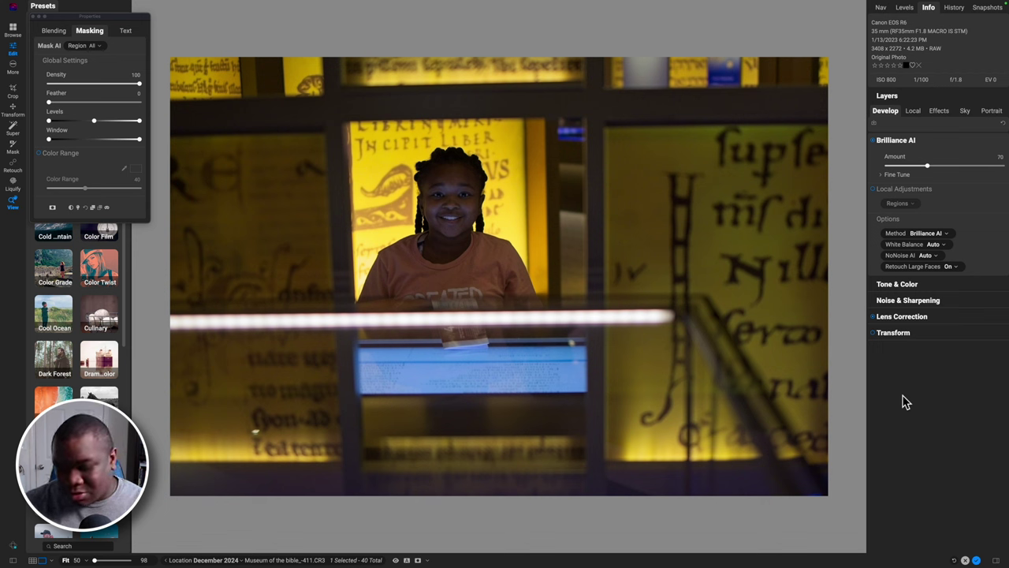
key("backslash")
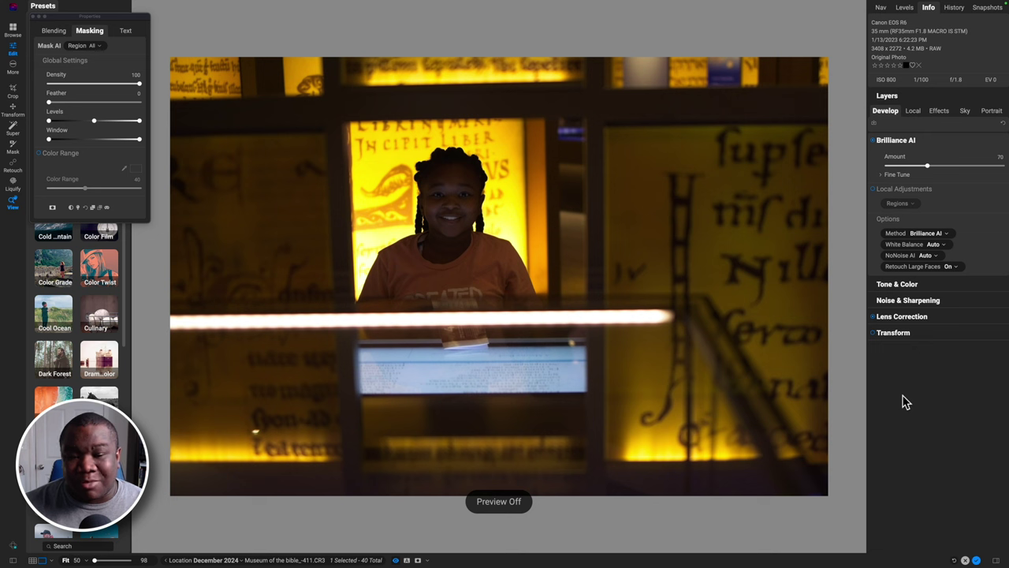
key("backslash")
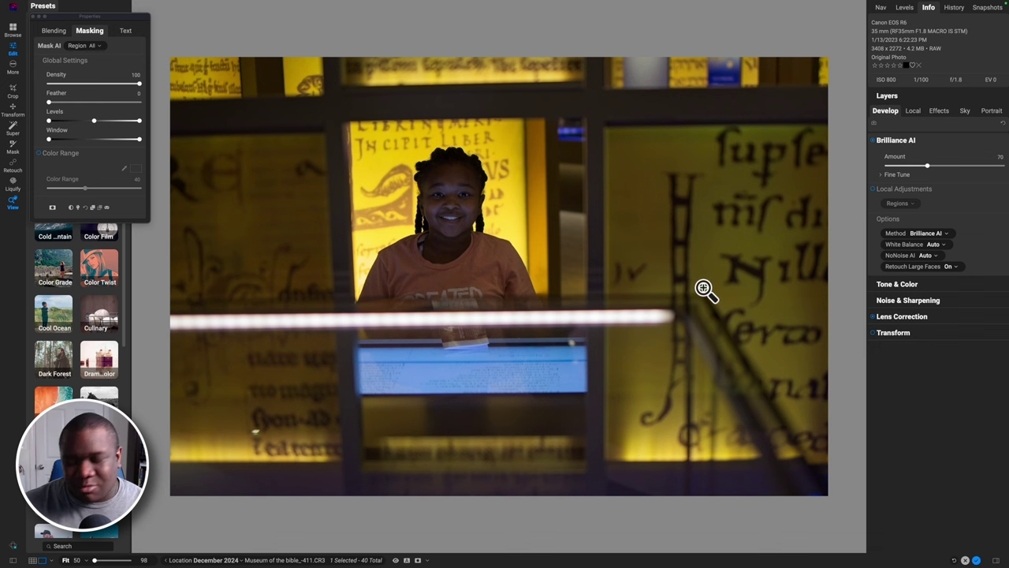
key("super+p")
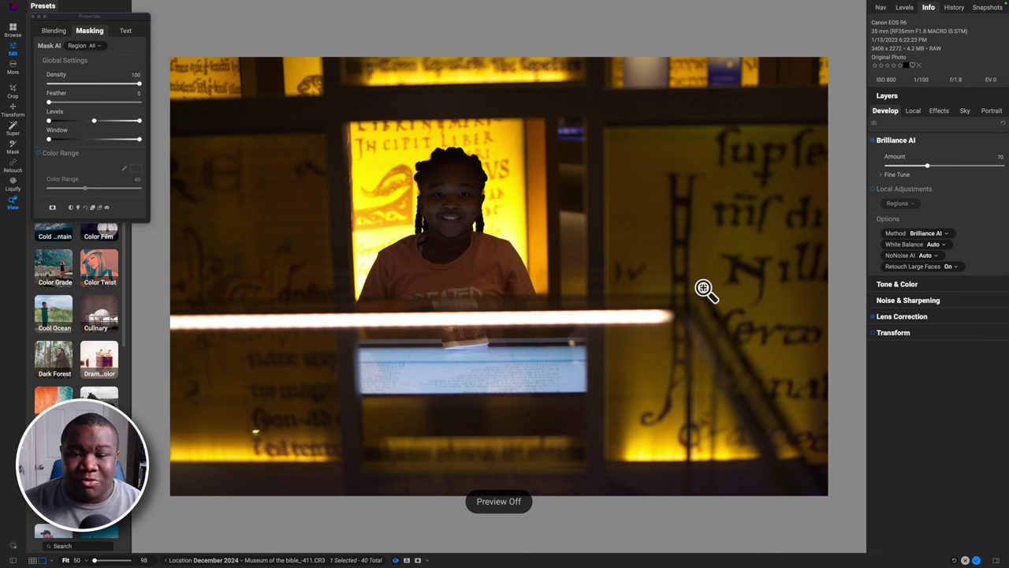
key("super+p")
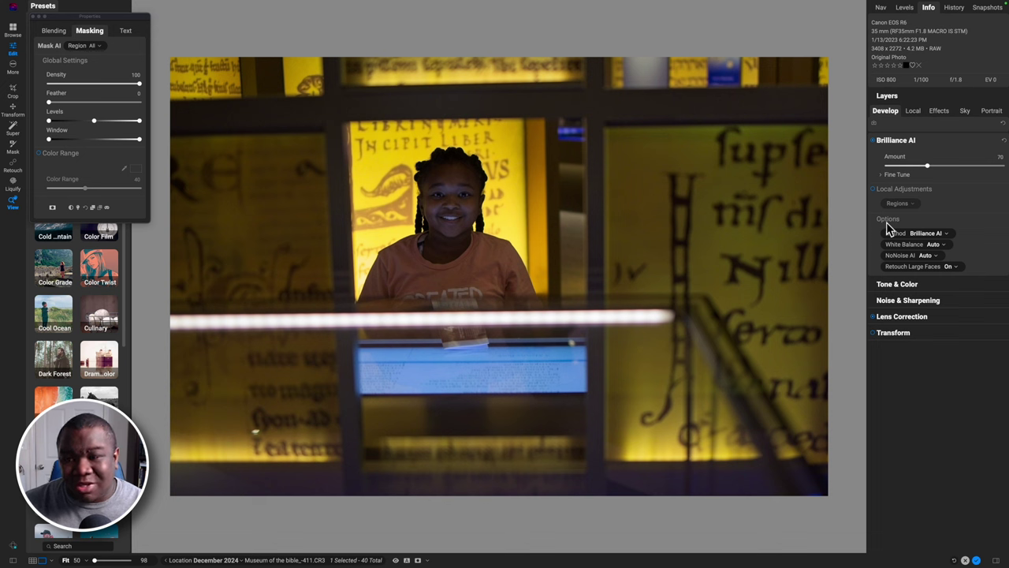
Expand Tone & Color and switch off Brilliance AI, resetting Exposure through Blacks to 0
left_click(904, 286)
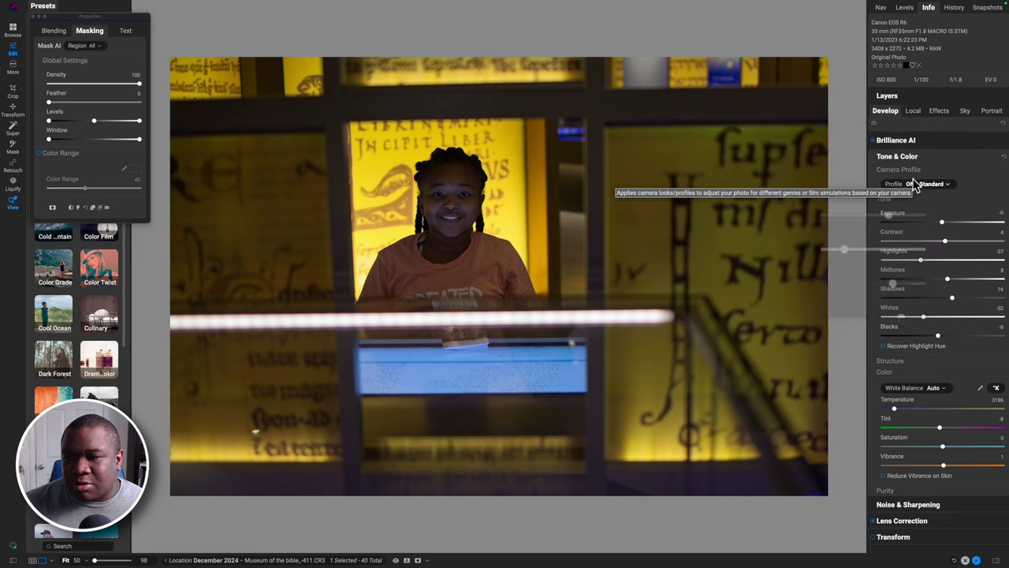
left_click(873, 140)
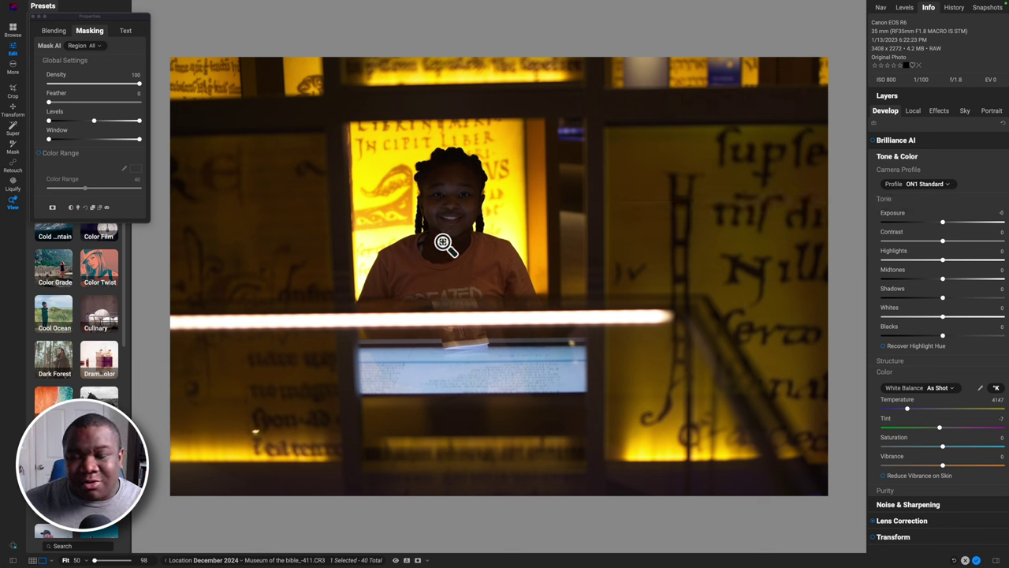
Add a local adjustment layer with Contrast 3, Highlights -46 and Midtones 8
left_click(915, 113)
left_click(933, 126)
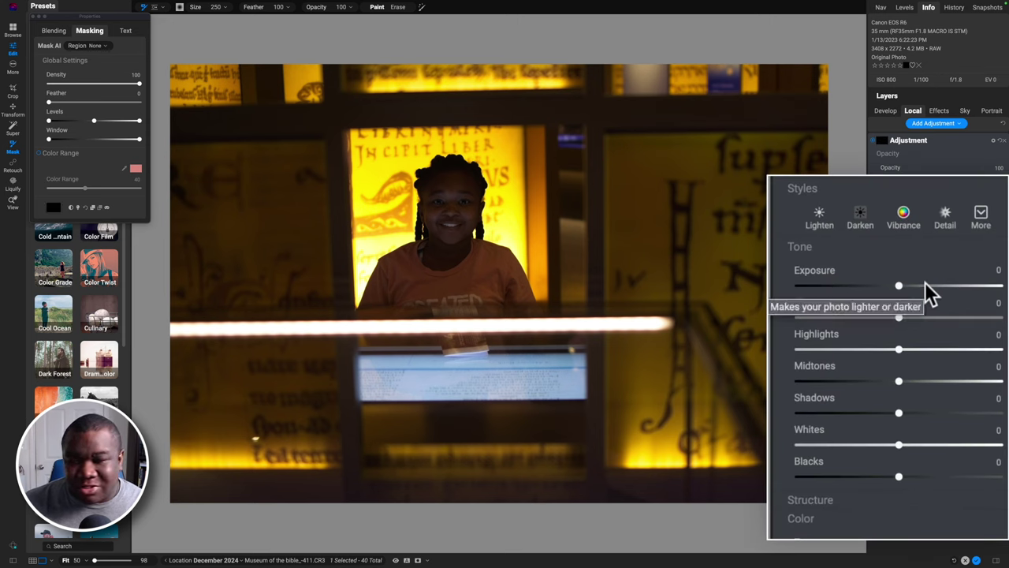
left_click_drag(899, 316, 902, 317)
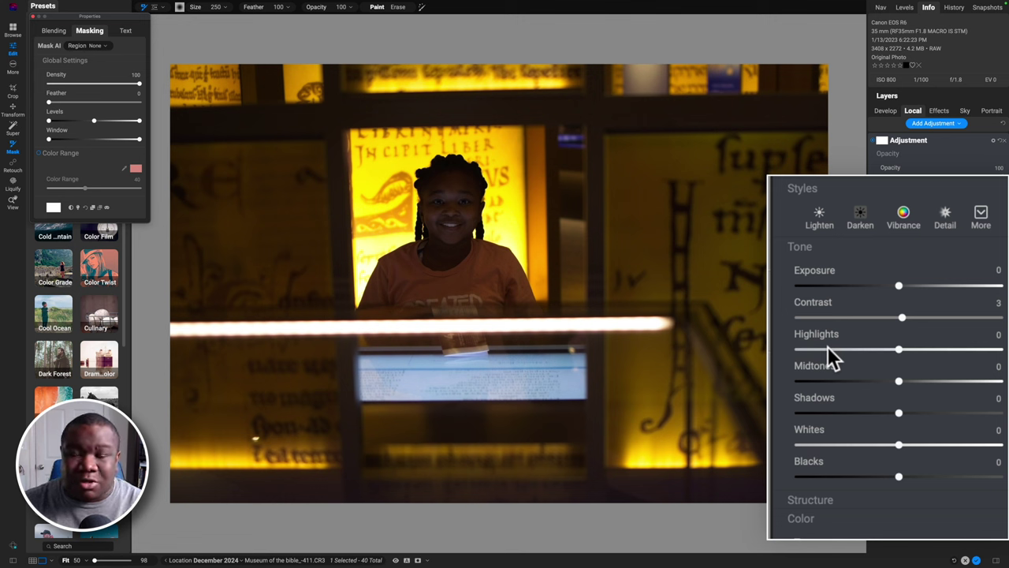
left_click_drag(899, 347, 852, 349)
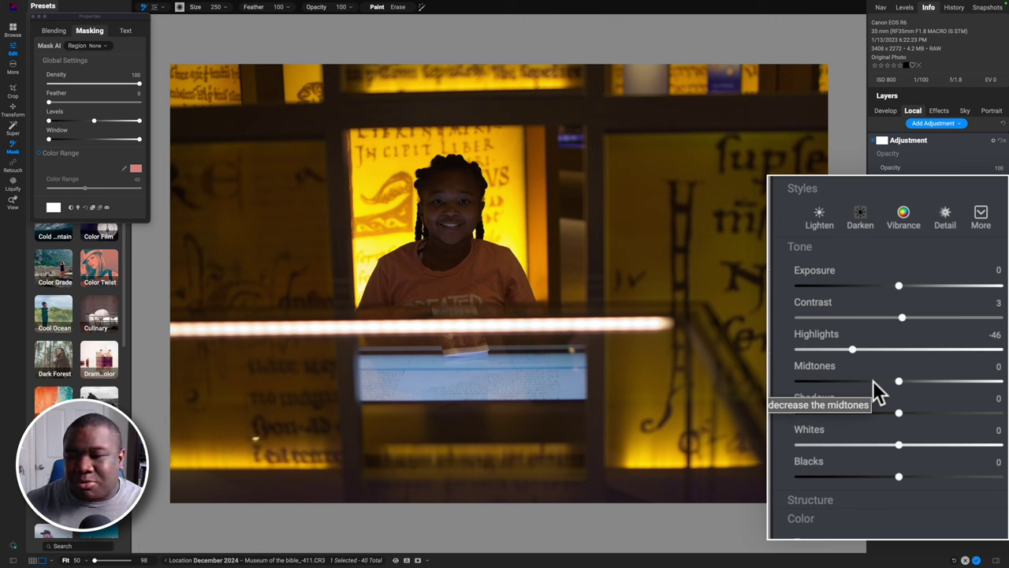
left_click_drag(899, 381, 907, 386)
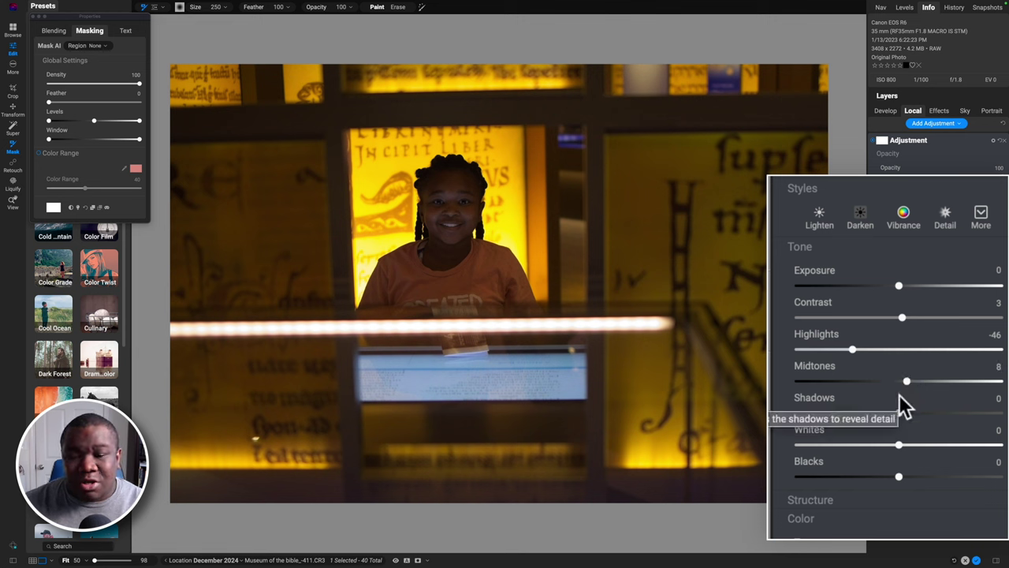
Set the local adjustment's Shadows to 17, Blacks to -21 and Whites to -13
left_click_drag(900, 413, 916, 414)
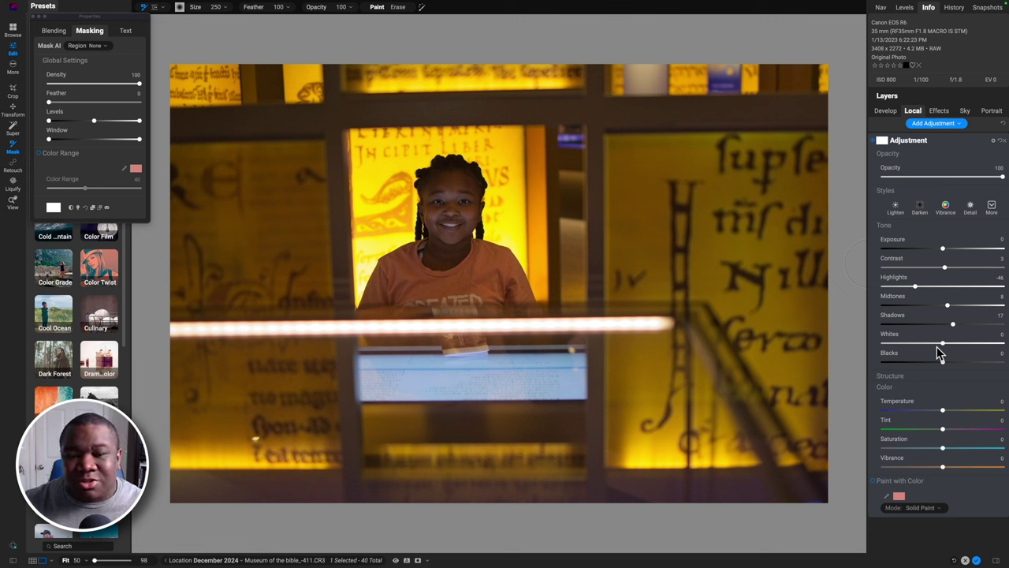
left_click_drag(942, 362, 932, 369)
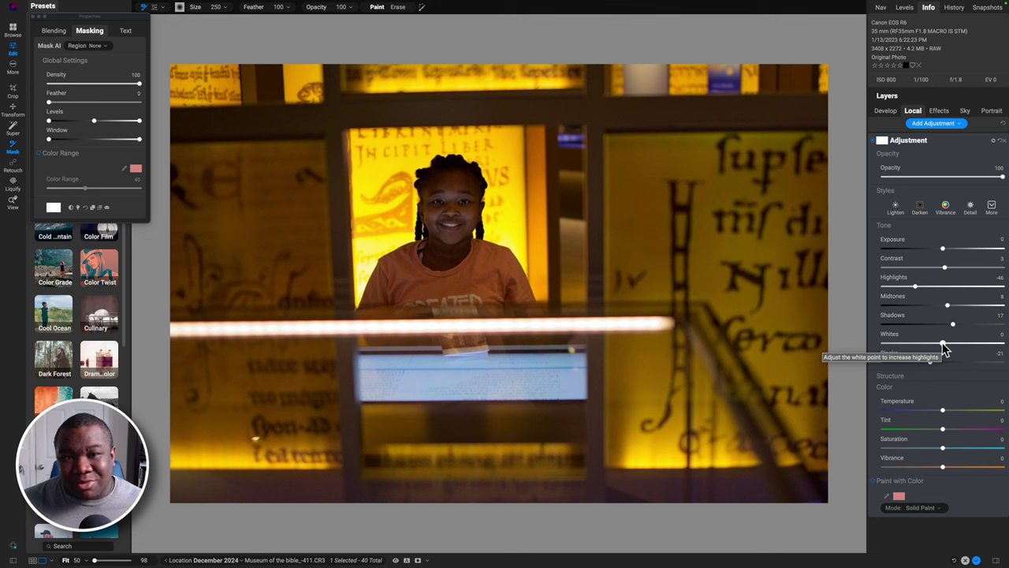
left_click_drag(944, 349, 936, 349)
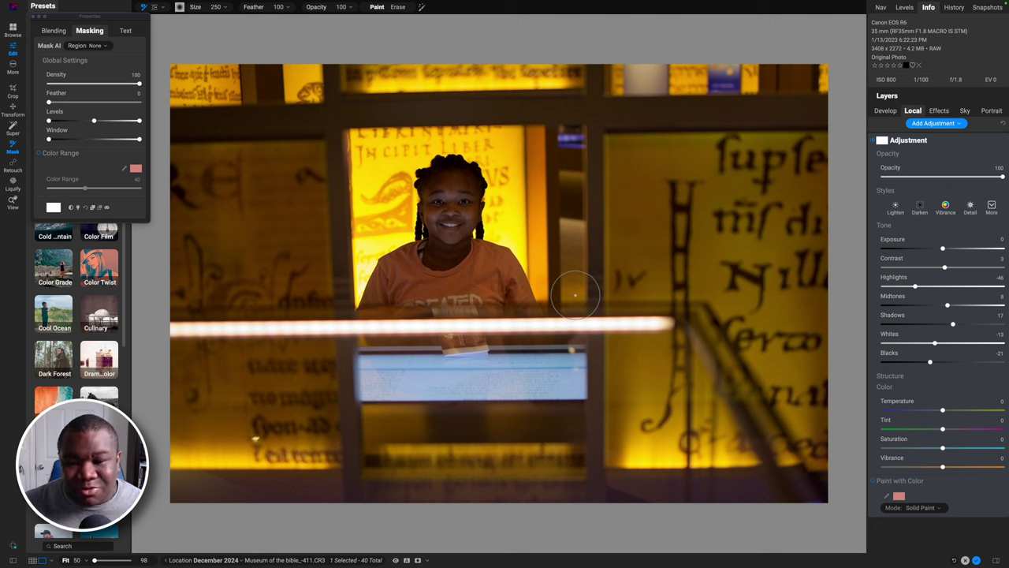
Draw a four-corner Line Mask around the girl and apply it to the Adjustment layer
left_click(162, 10)
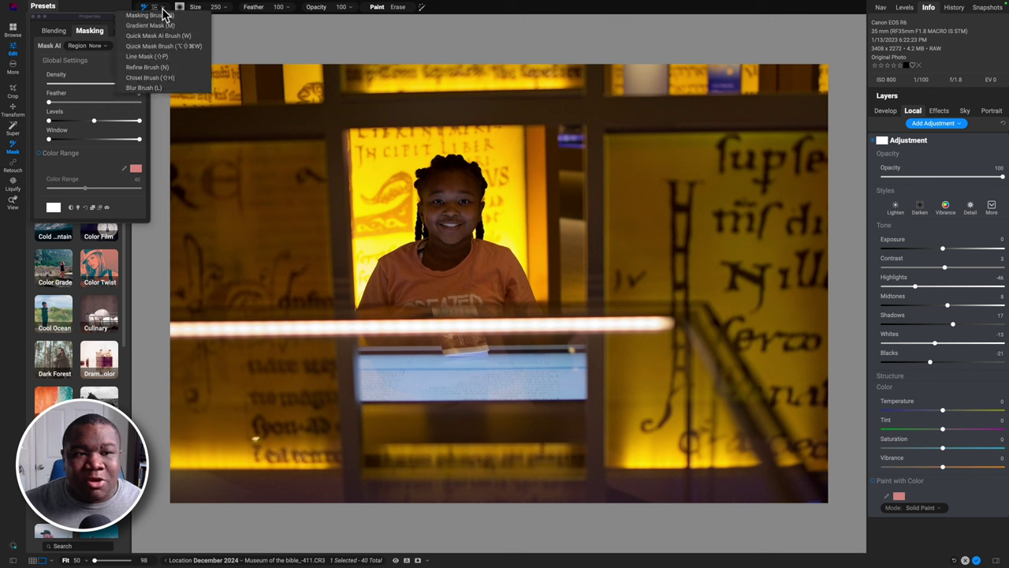
left_click(147, 57)
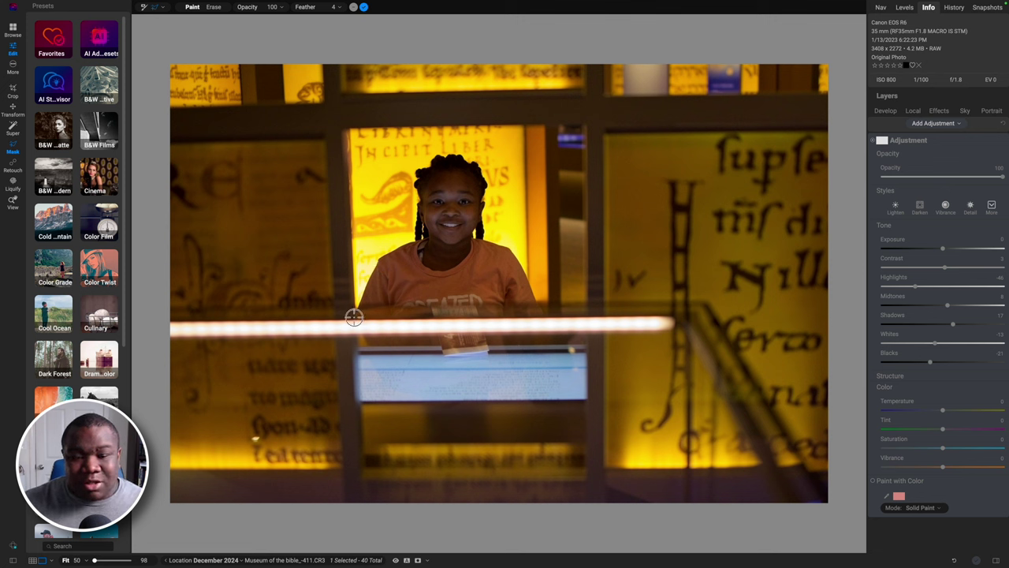
mouse_move(354, 318)
left_mouse_down()
mouse_move(350, 119)
mouse_move(346, 127)
left_mouse_up()
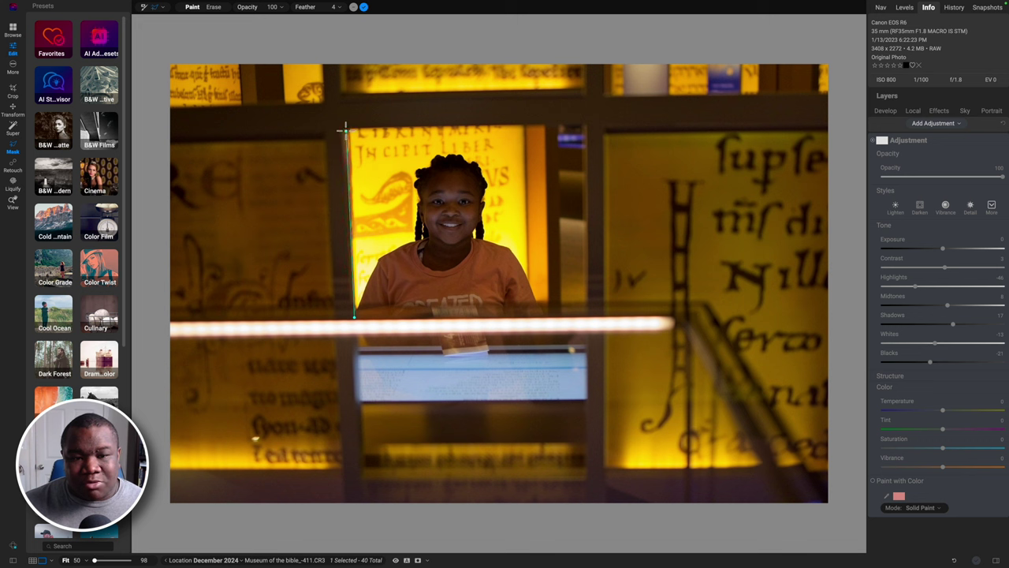
left_click(345, 128, "shift")
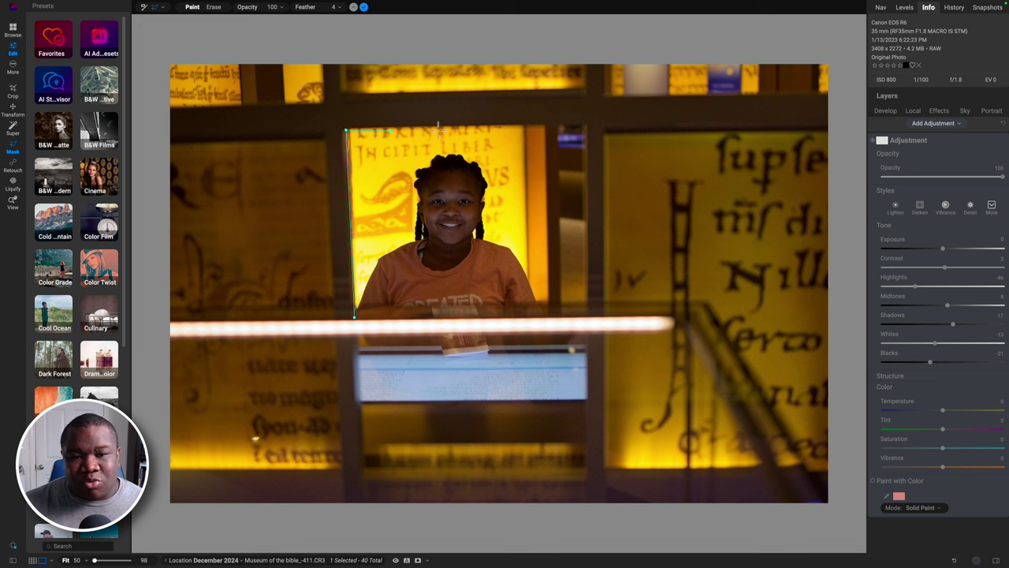
left_click(585, 124, "shift")
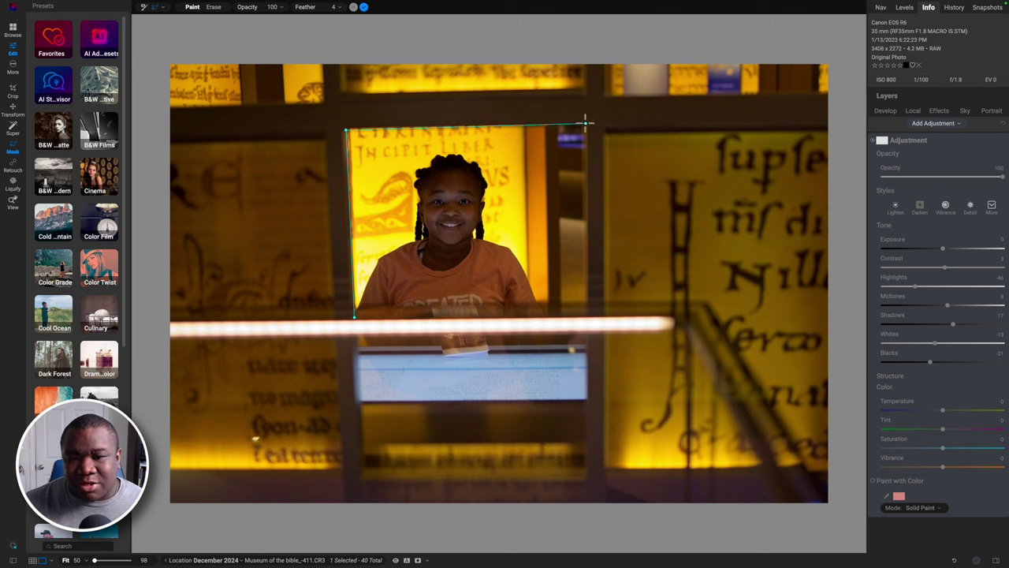
left_click(587, 316)
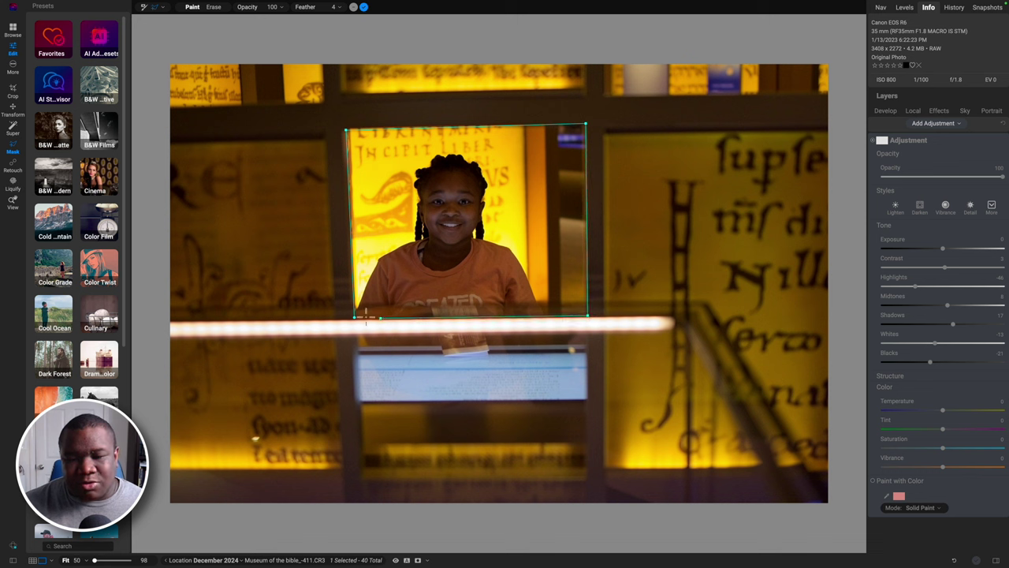
left_click(355, 316)
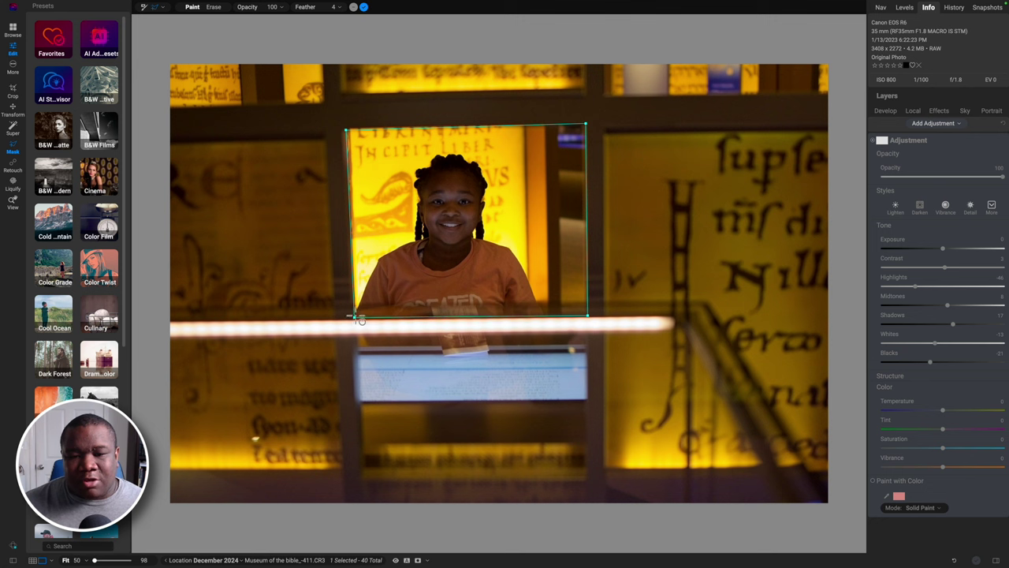
left_click(345, 130)
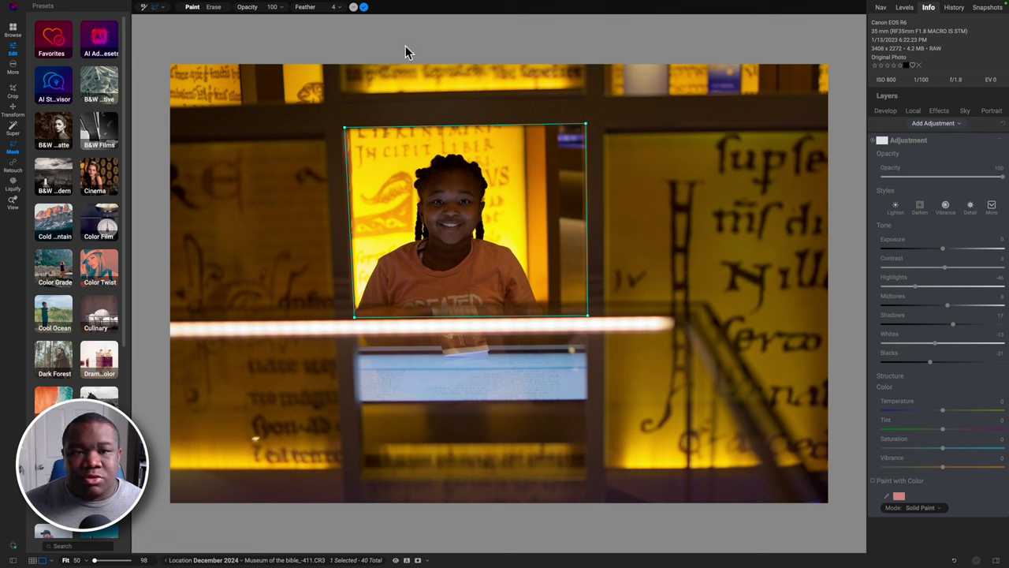
left_click(364, 8)
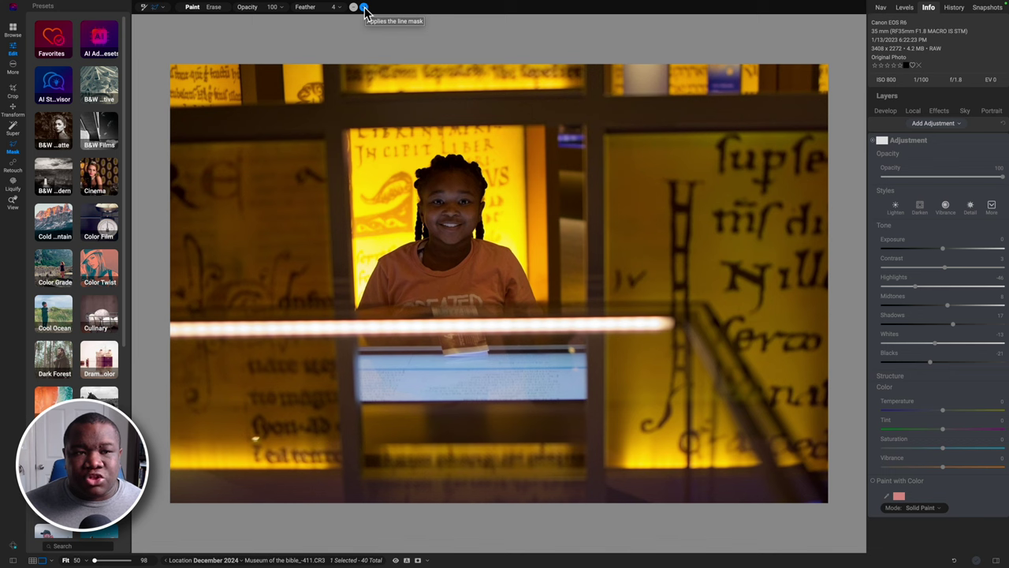
left_click(364, 9)
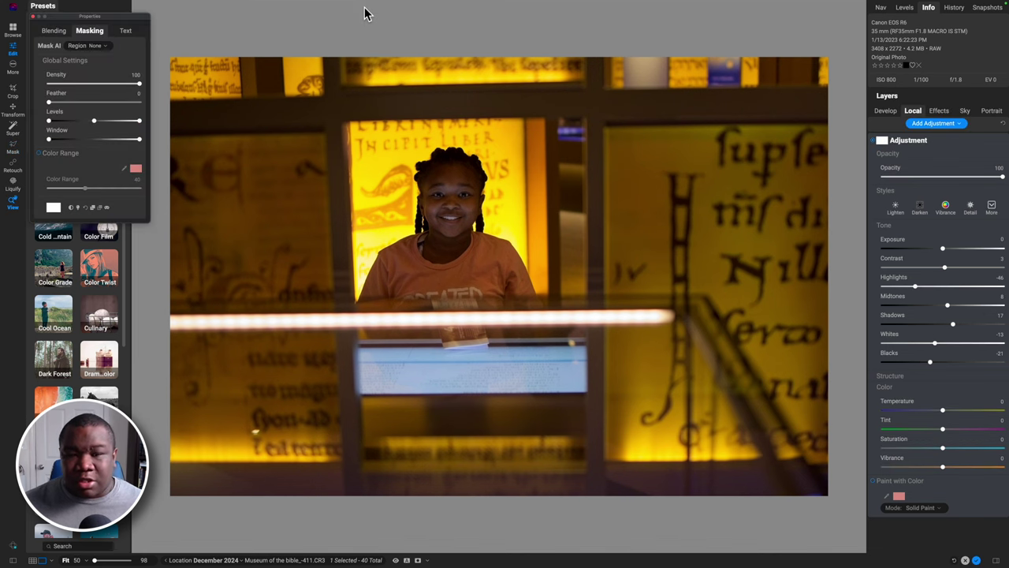
Preview the Adjustment layer's mask to confirm it is solid white across the photo
left_click(33, 16)
left_click(882, 140)
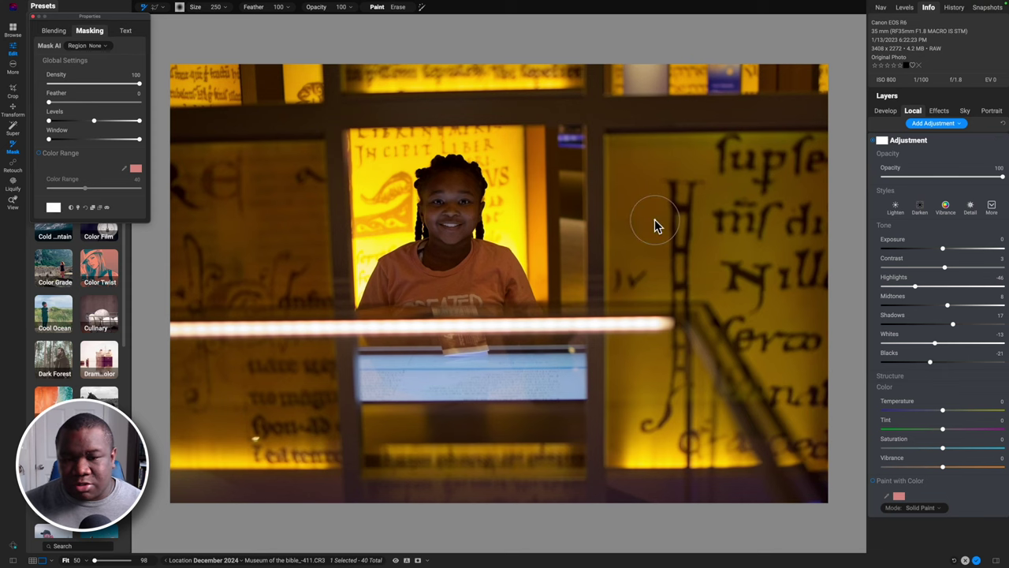
key("/")
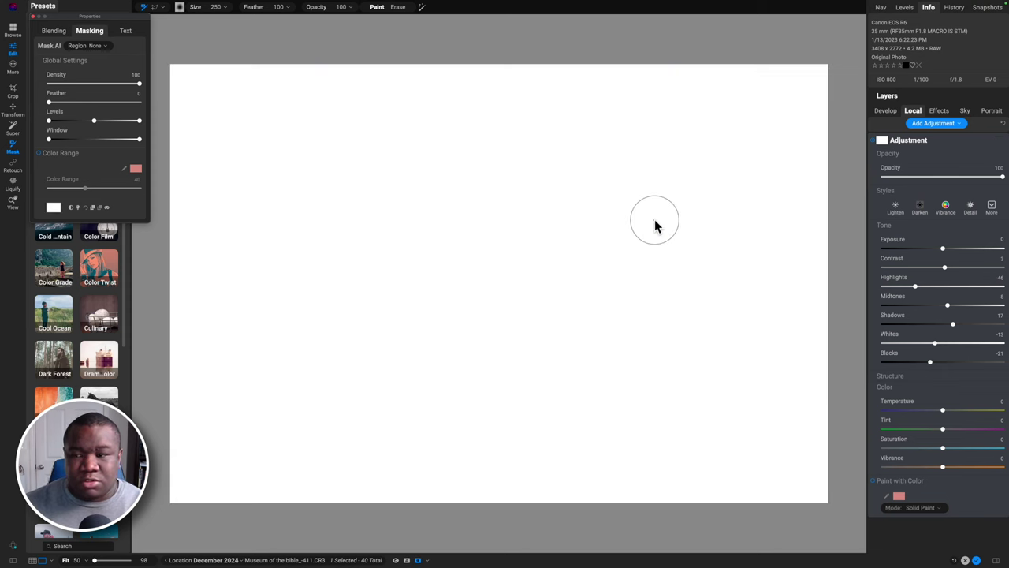
key("/")
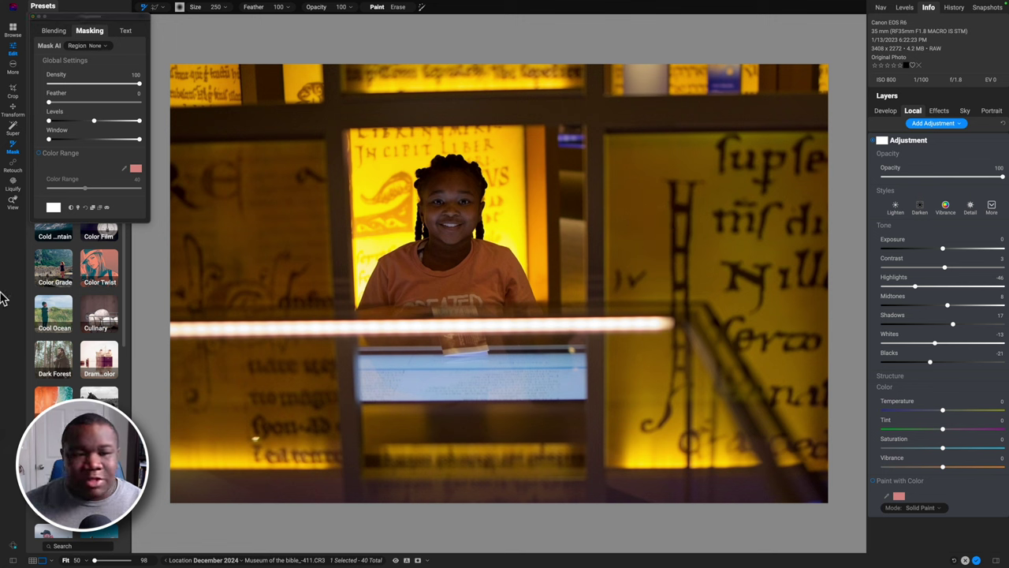
Lasso an outline around the girl and yellow panel, set it to Erase, and apply it
left_click(157, 11)
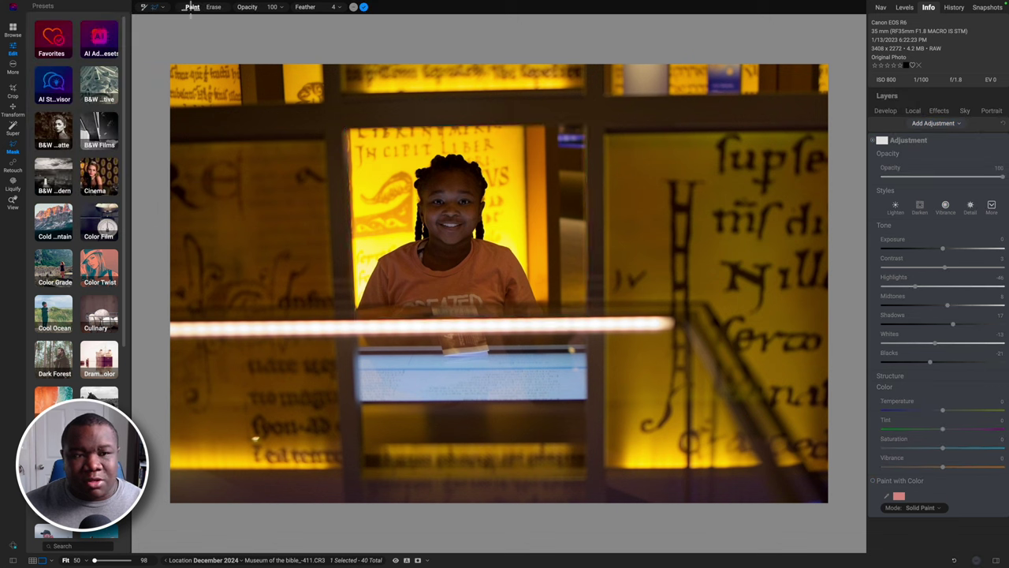
left_click(375, 126)
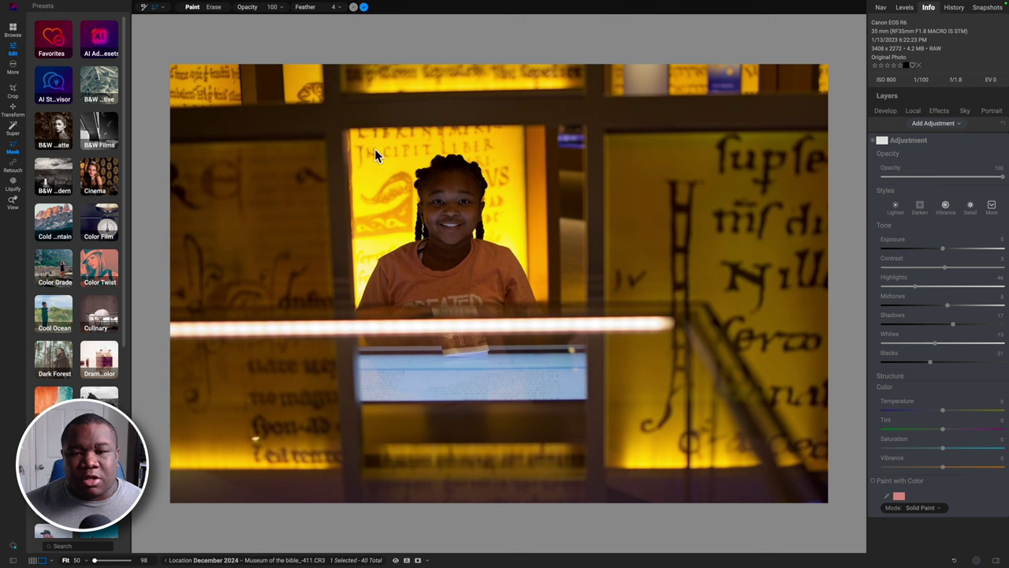
mouse_move(343, 129)
left_mouse_down()
mouse_move(588, 124)
mouse_move(588, 313)
mouse_move(419, 332)
mouse_move(354, 321)
left_mouse_up()
left_click_drag(347, 200, 344, 128)
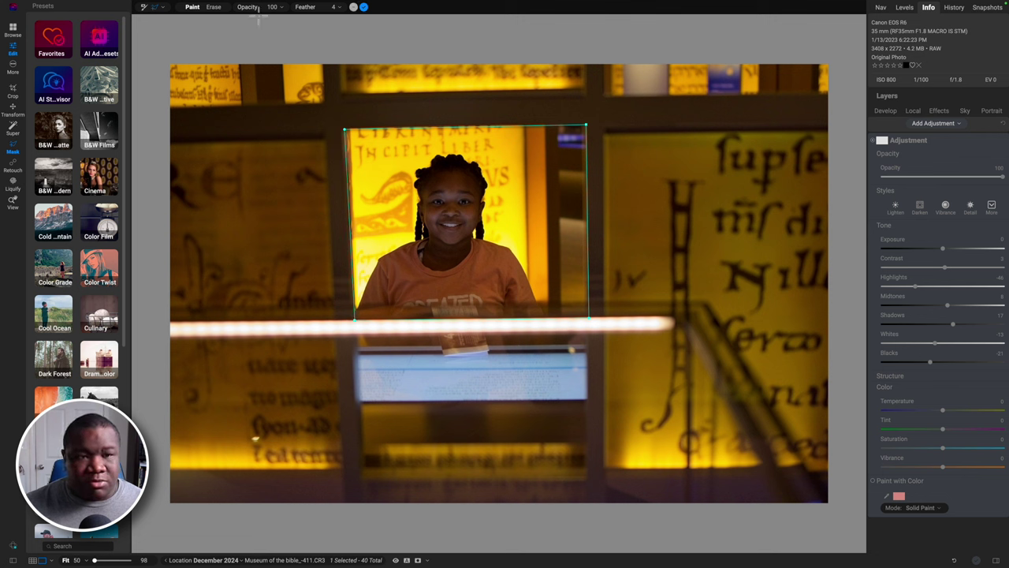
left_click(213, 7)
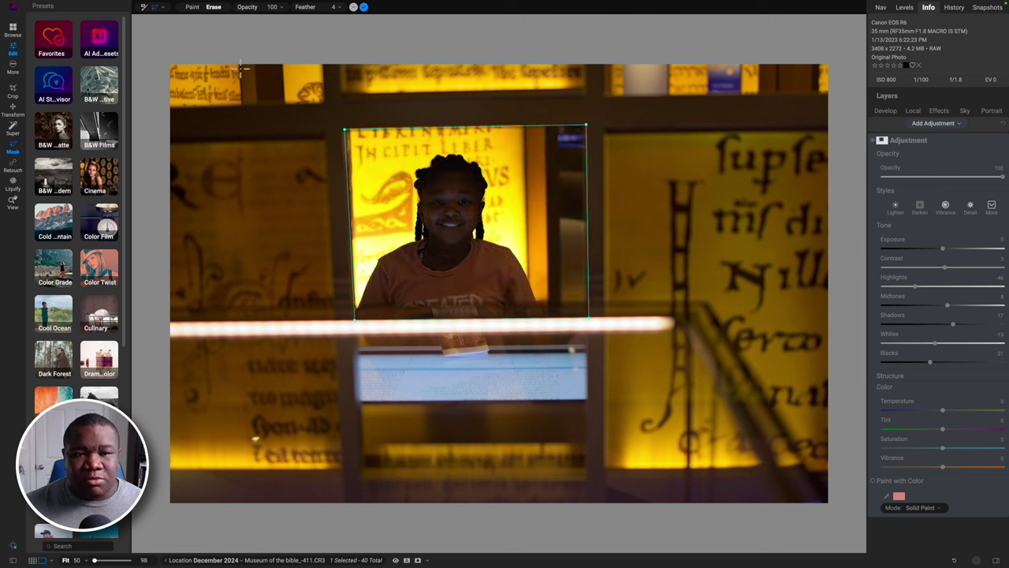
left_click(364, 8)
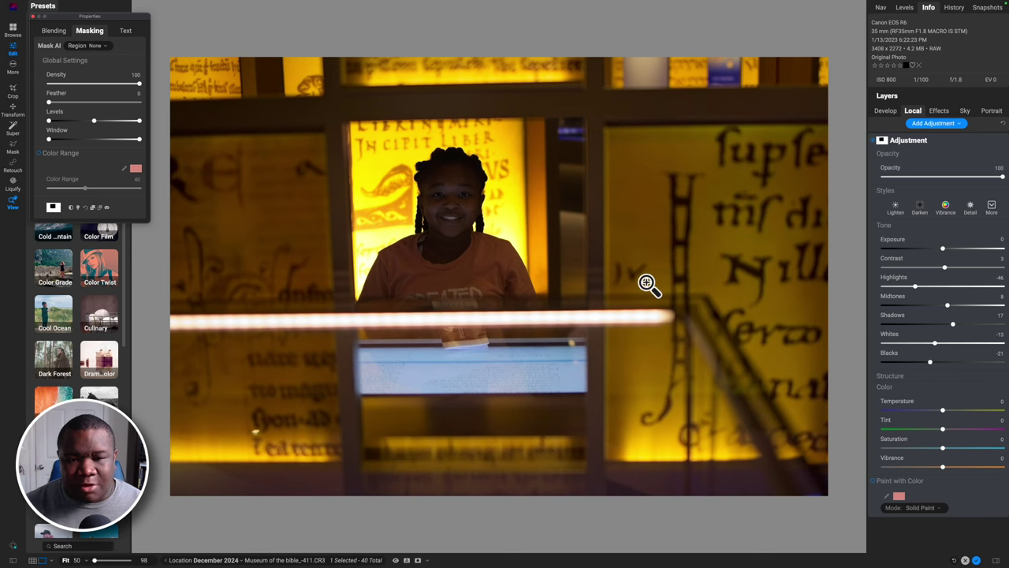
key("super+m")
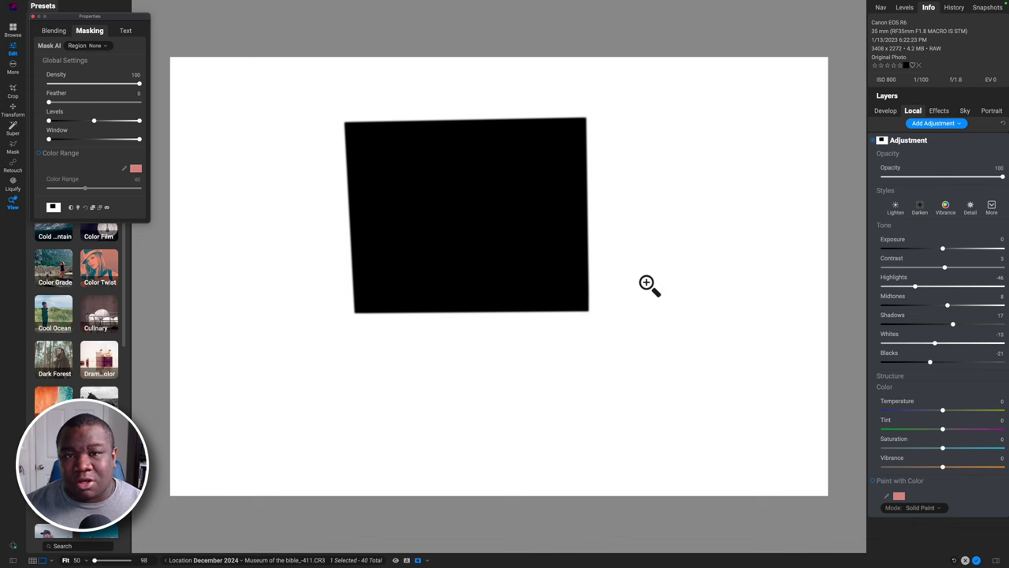
key("super+m")
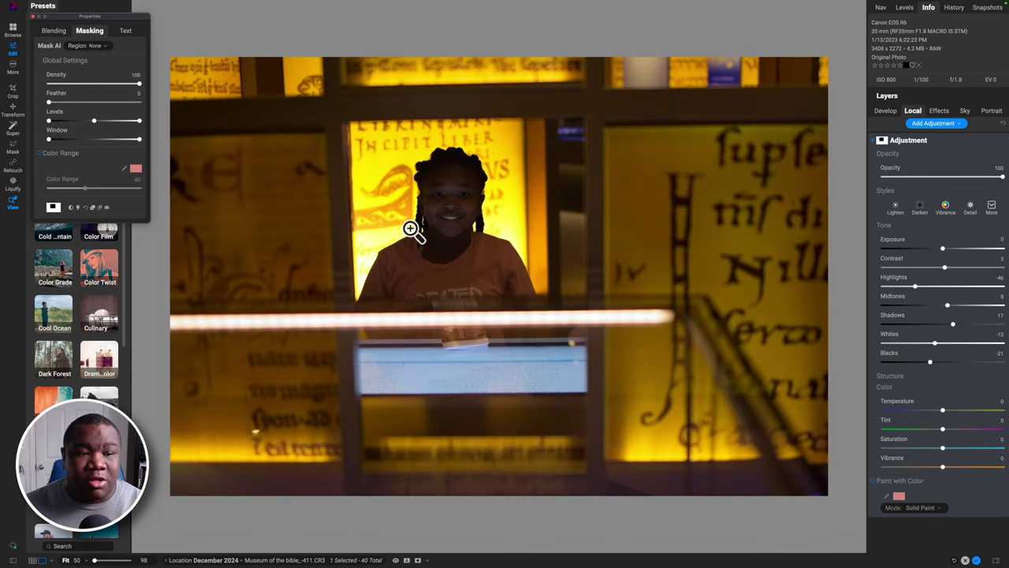
Invert the mask onto the girl, then toggle the Adjustment layer off and on to compare
left_click(71, 206)
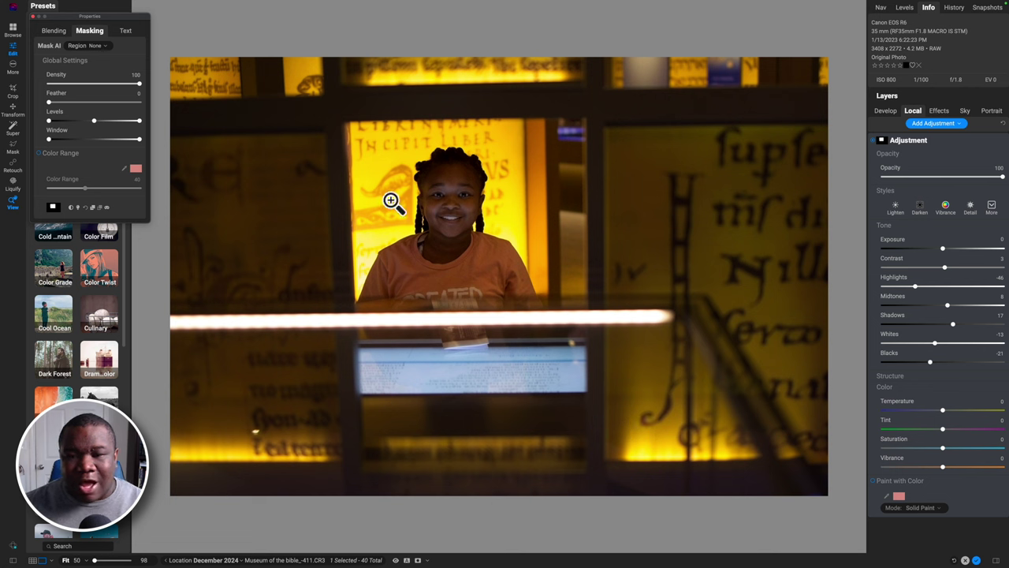
left_click(880, 142)
left_click(878, 143)
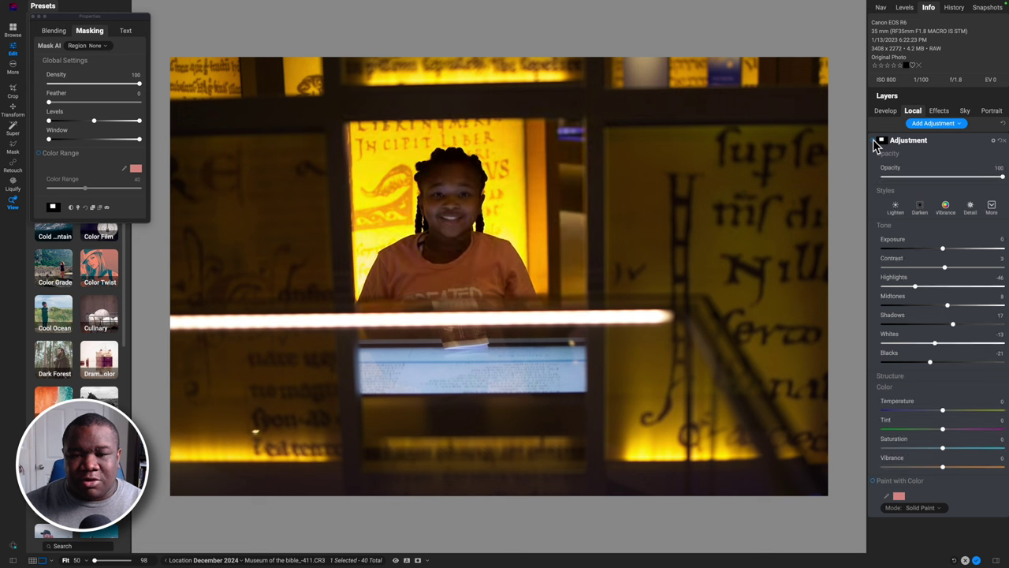
left_click(880, 142)
left_click(880, 142)
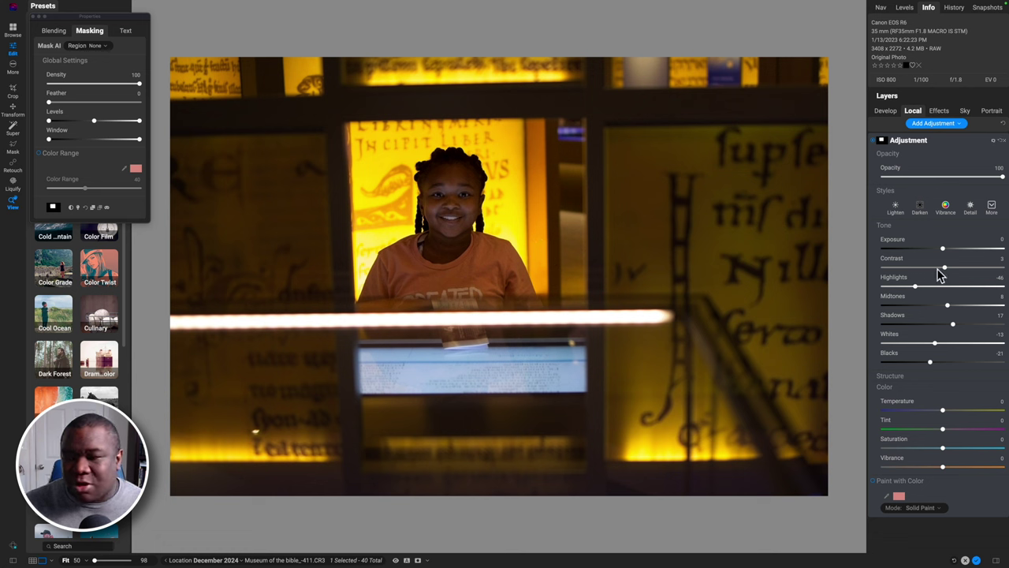
Raise the girl's adjustment Contrast to 19 and Shadows to 26, and drop Blacks to -31
left_click_drag(946, 268, 955, 270)
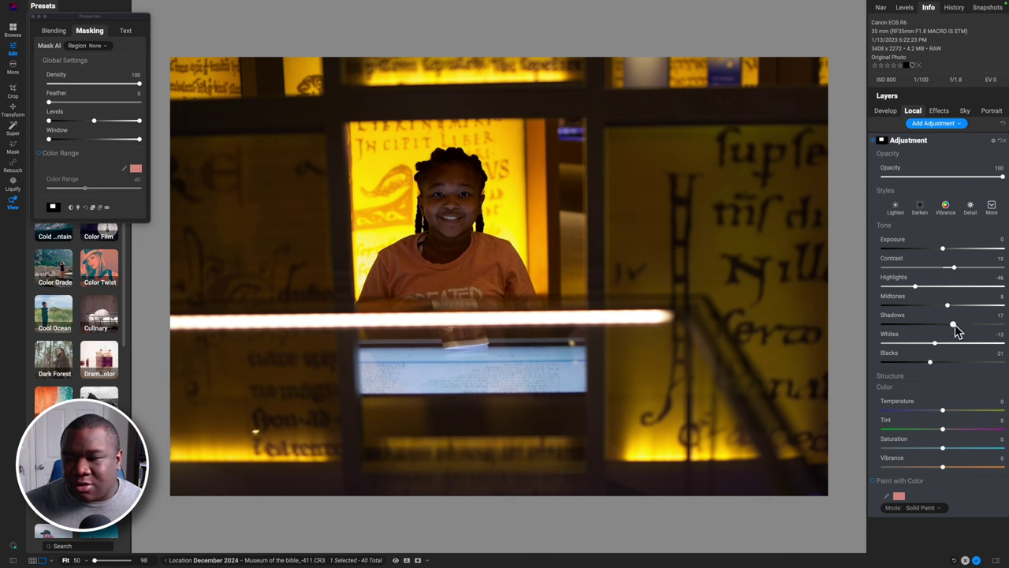
left_click_drag(955, 325, 958, 327)
left_click_drag(930, 362, 928, 371)
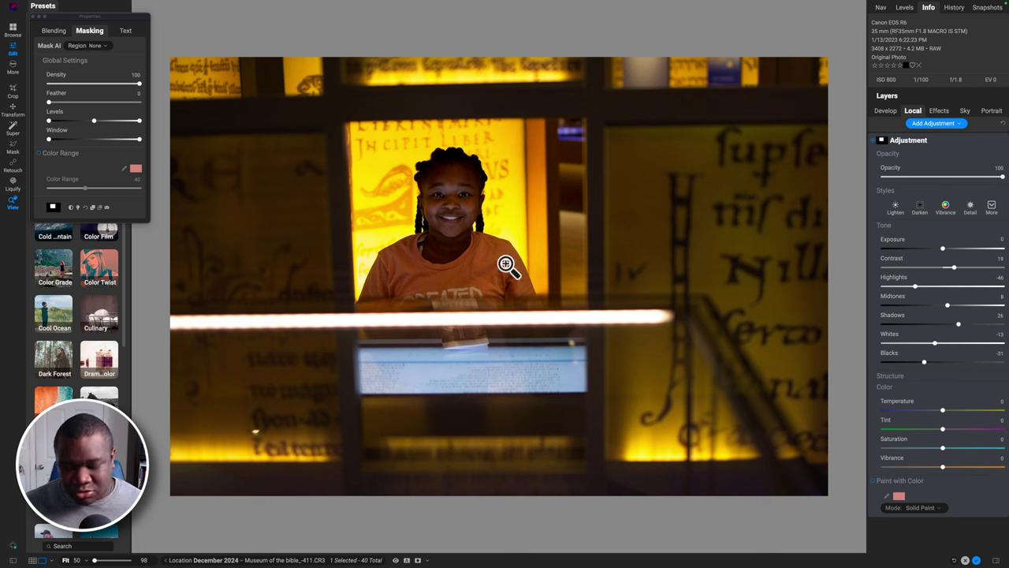
In Crop, level the photo along the yellow panel's top edge (about 1.39°) and apply it
key("c")
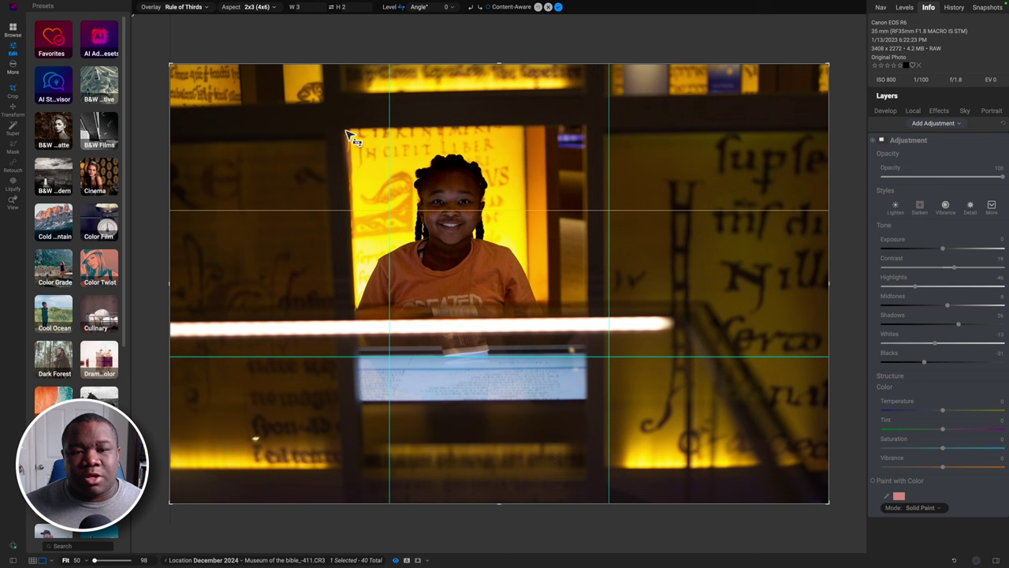
left_click_drag(344, 129, 589, 125)
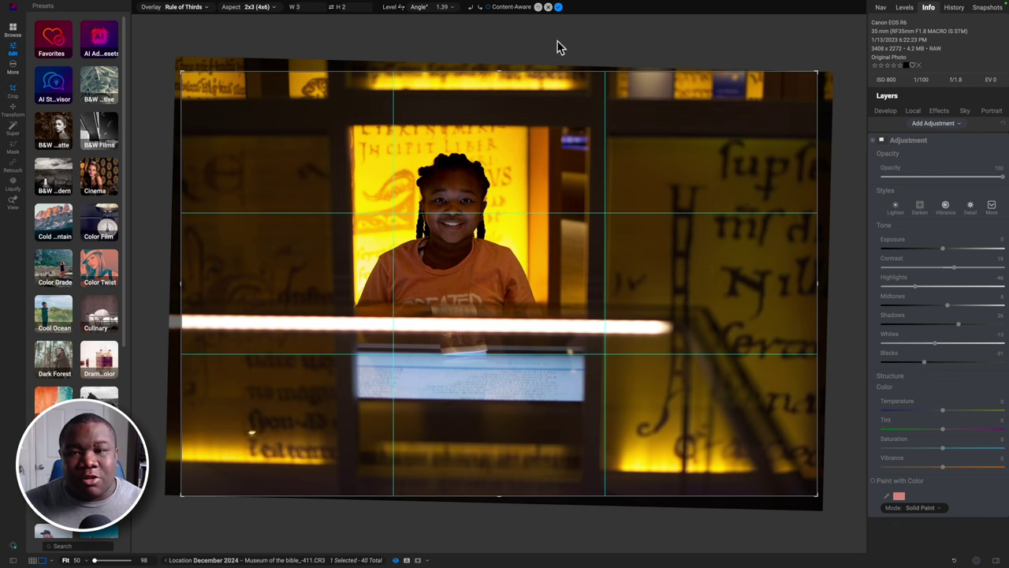
left_click(559, 8)
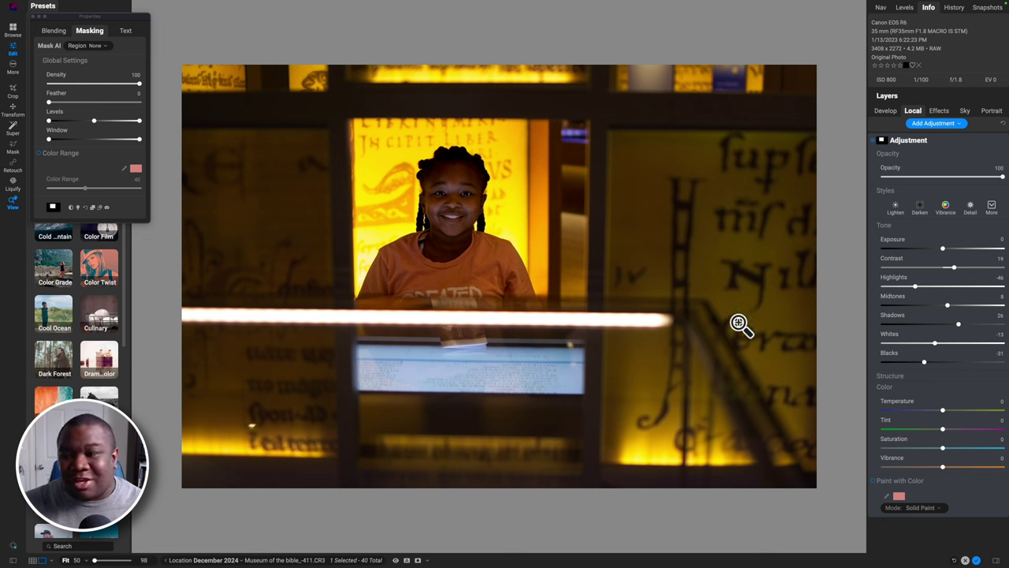
Add a Lens Blur effect with Amount 30 and start masking it
left_click(935, 111)
left_click(936, 142)
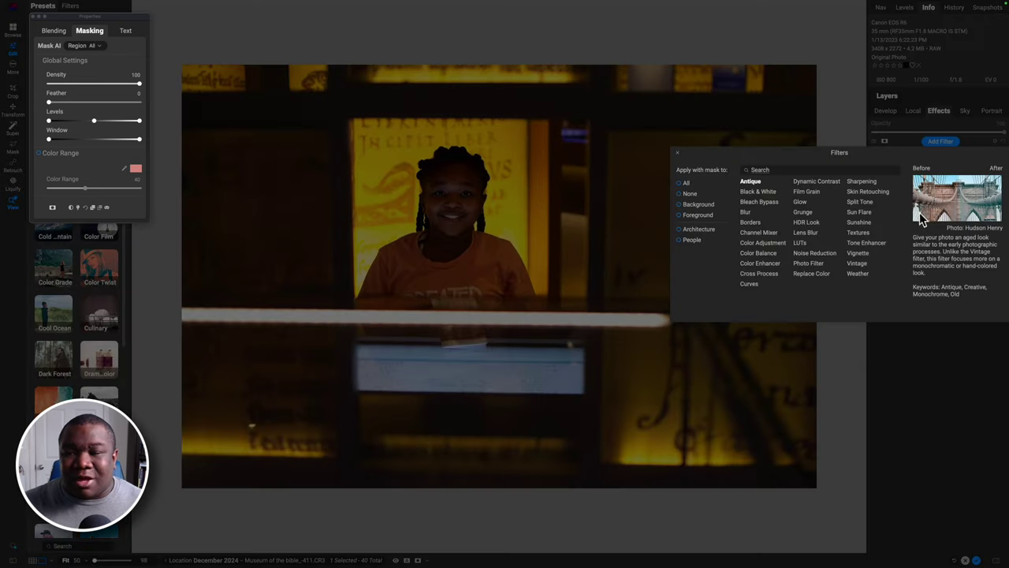
left_click(812, 239)
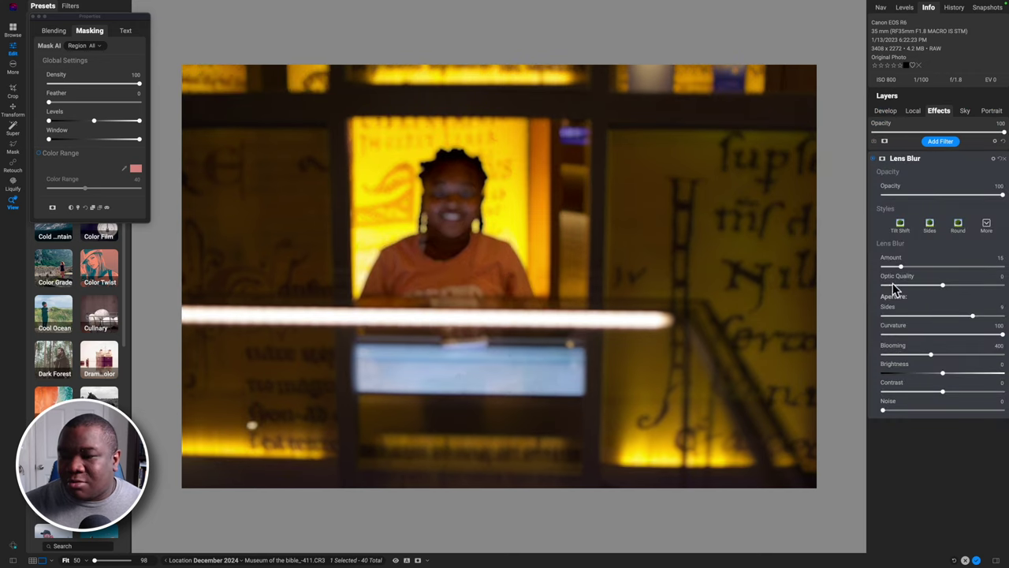
left_click_drag(902, 266, 921, 270)
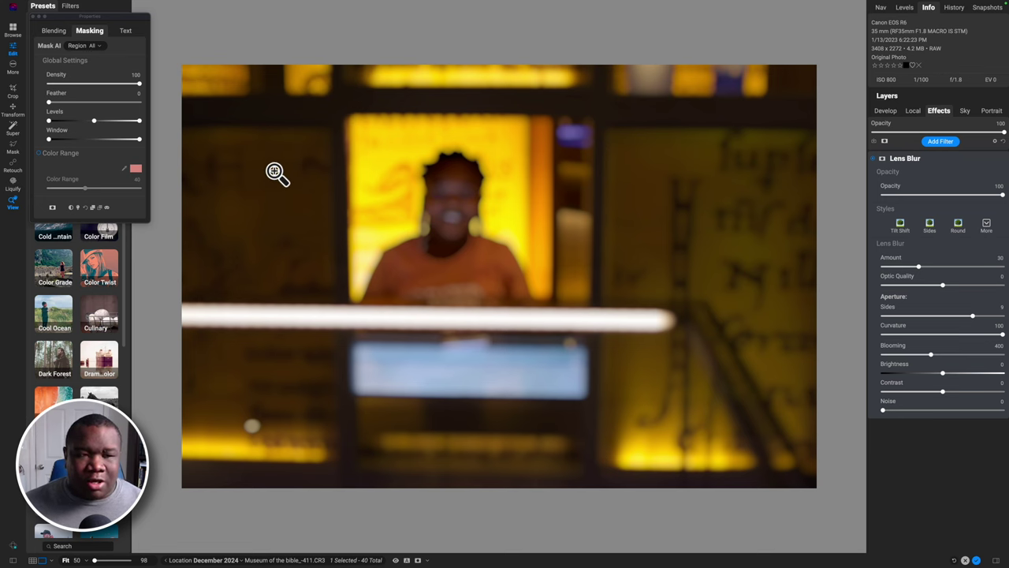
left_click(883, 158)
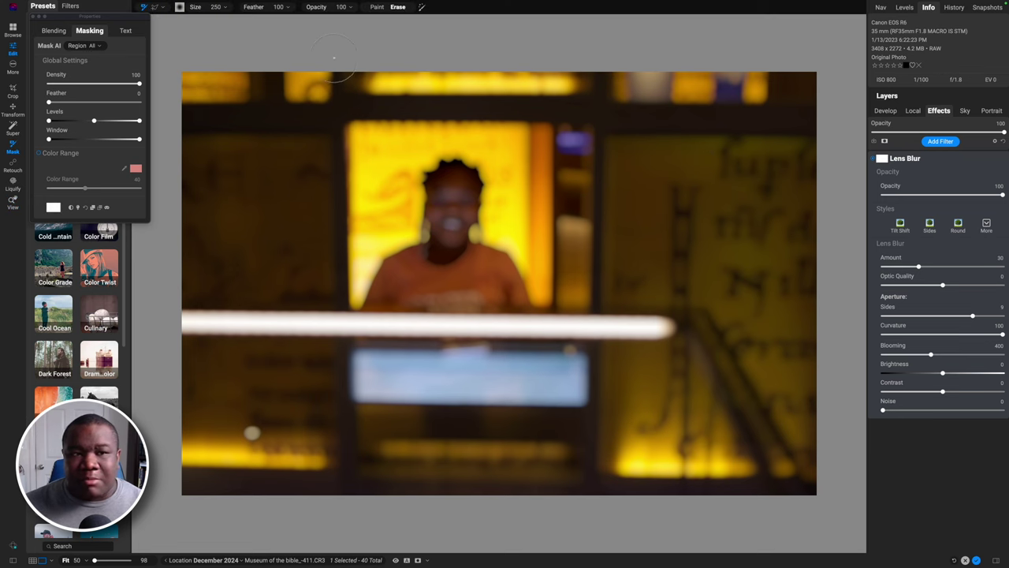
Switch the Lens Blur mask to a gradient using the Vignette preset
left_click(162, 8)
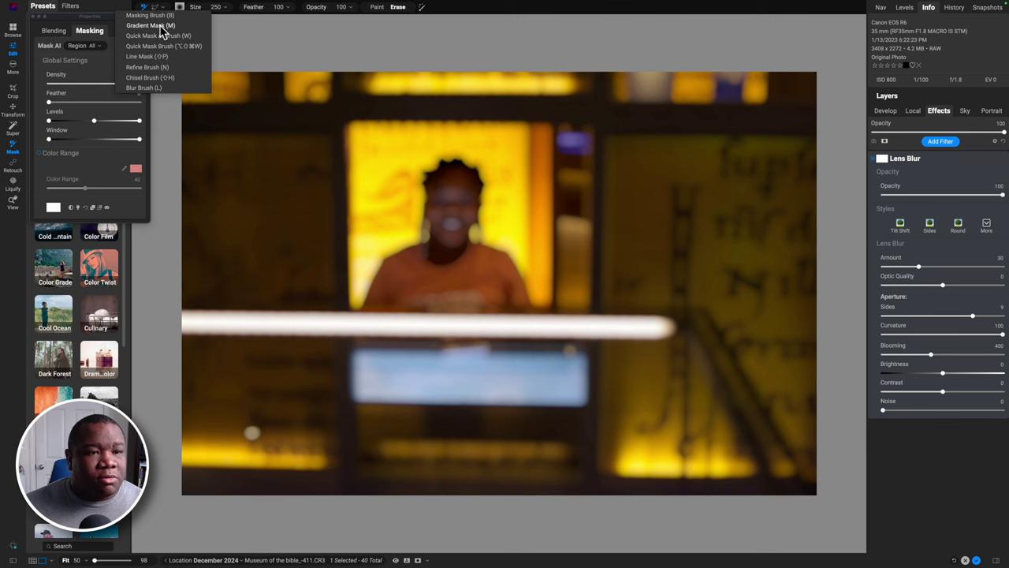
left_click(150, 26)
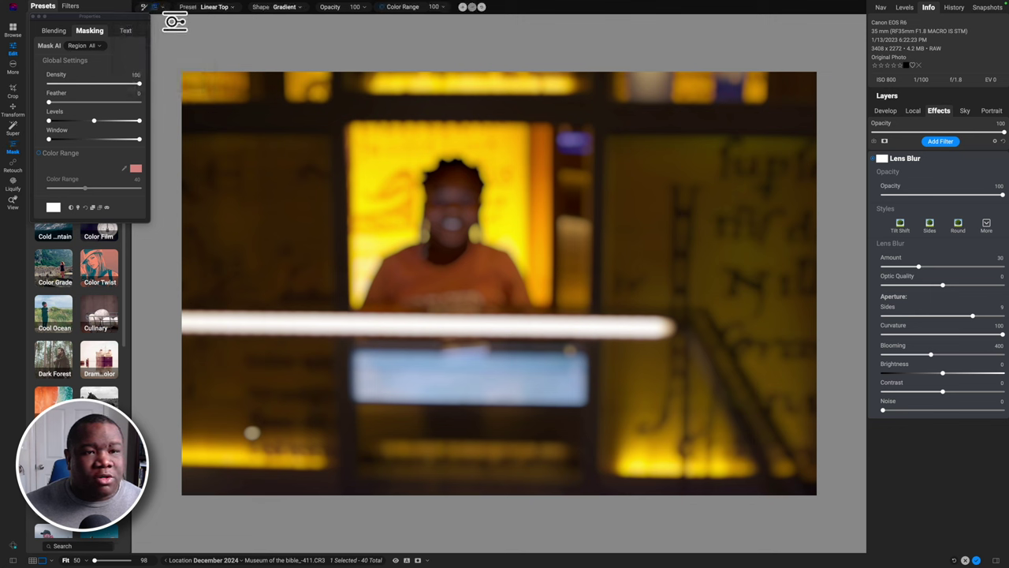
left_click(221, 7)
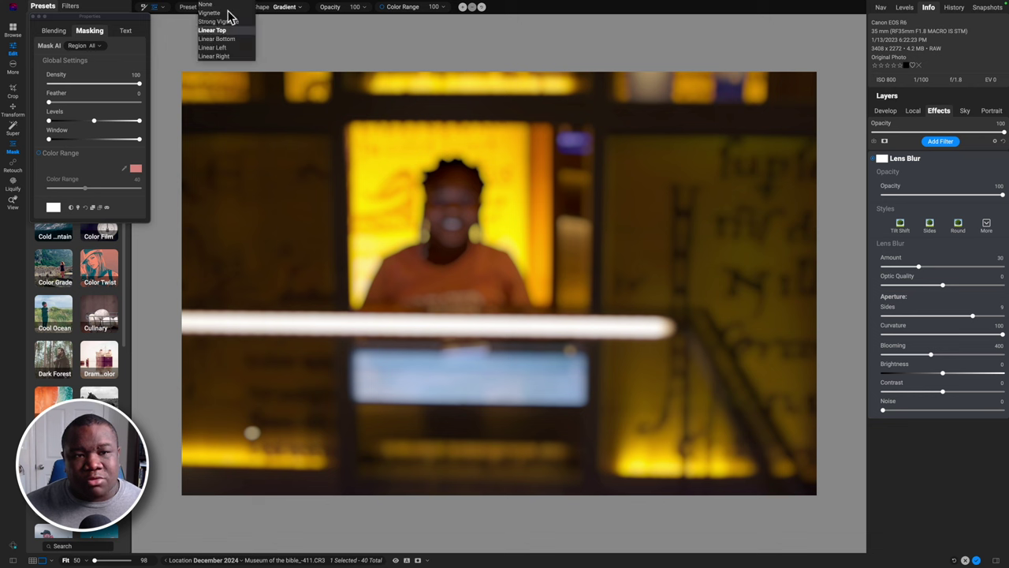
left_click(212, 13)
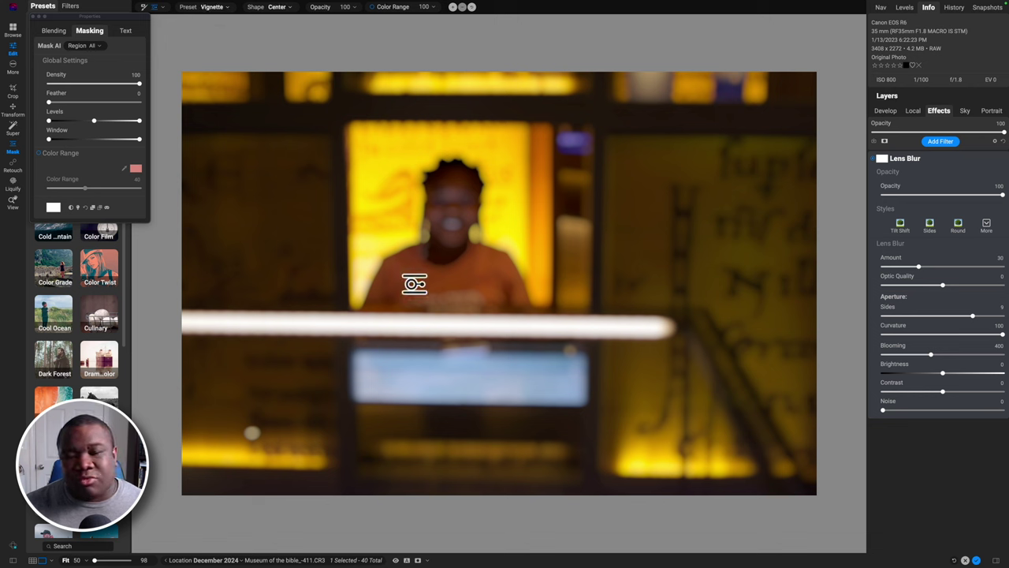
left_click(458, 225)
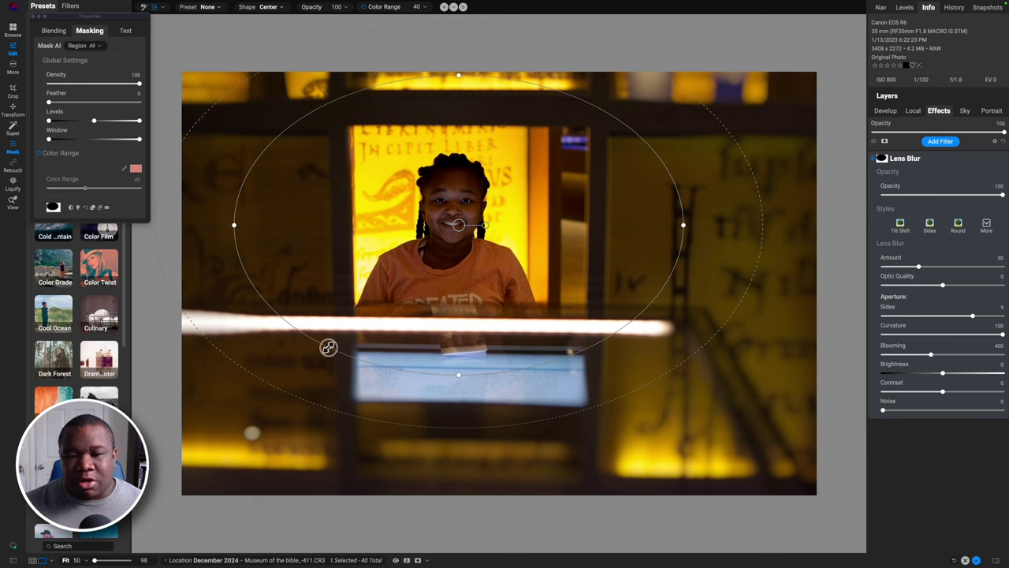
Shrink, rotate and nudge the vignette ellipse to fit around the girl
left_click_drag(338, 342, 436, 314)
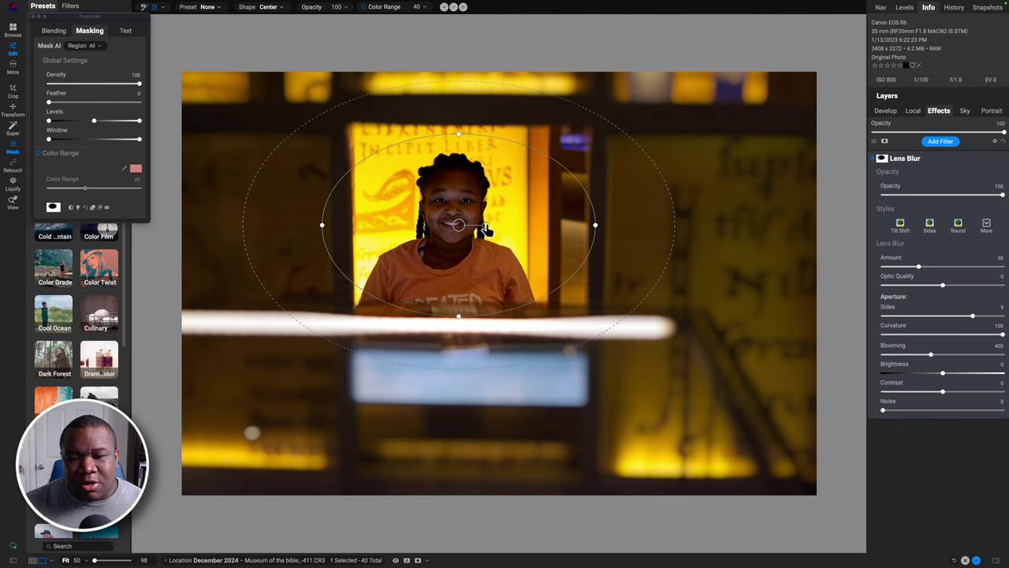
left_click_drag(486, 228, 483, 204)
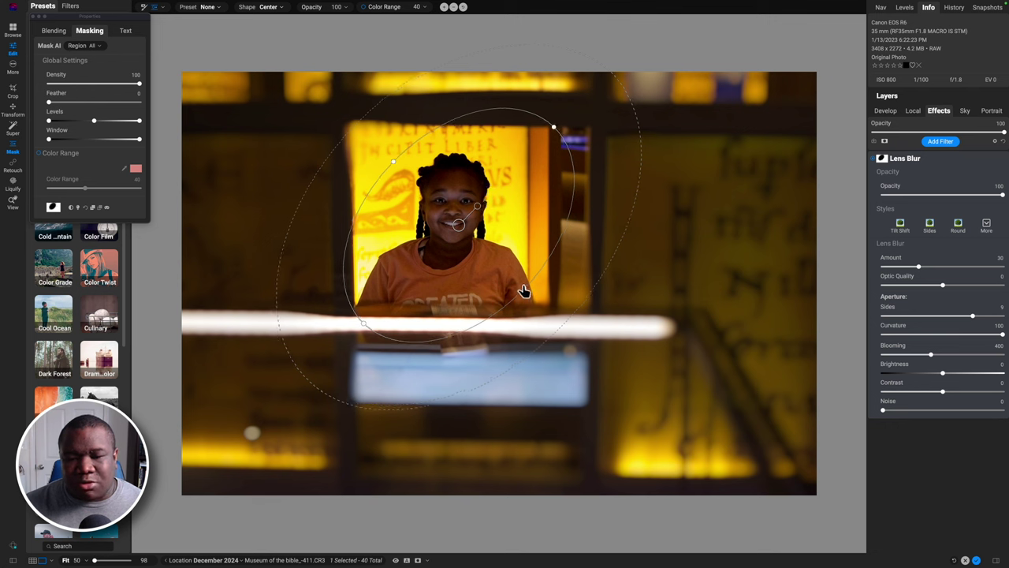
left_click_drag(522, 290, 516, 286)
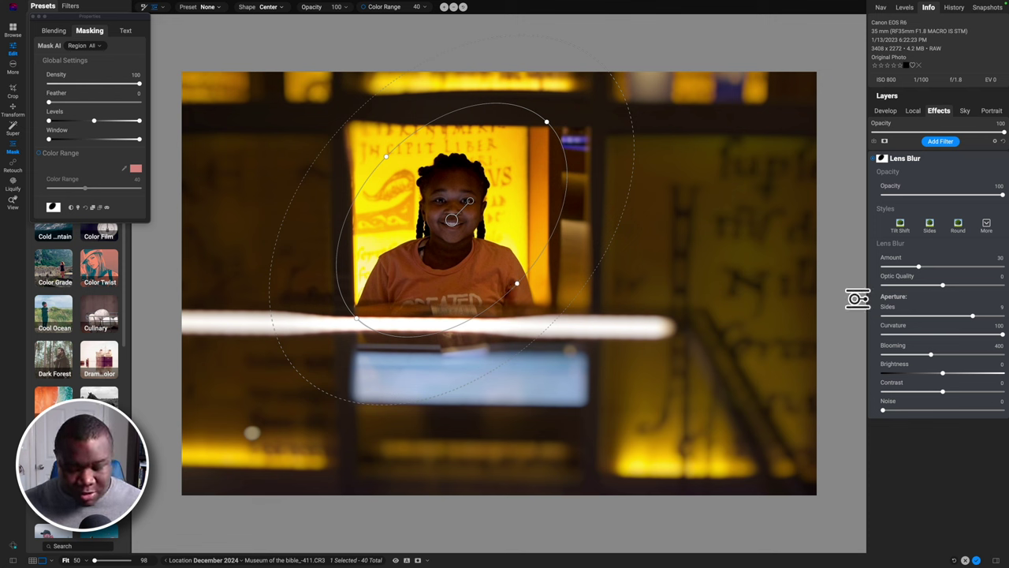
key("b")
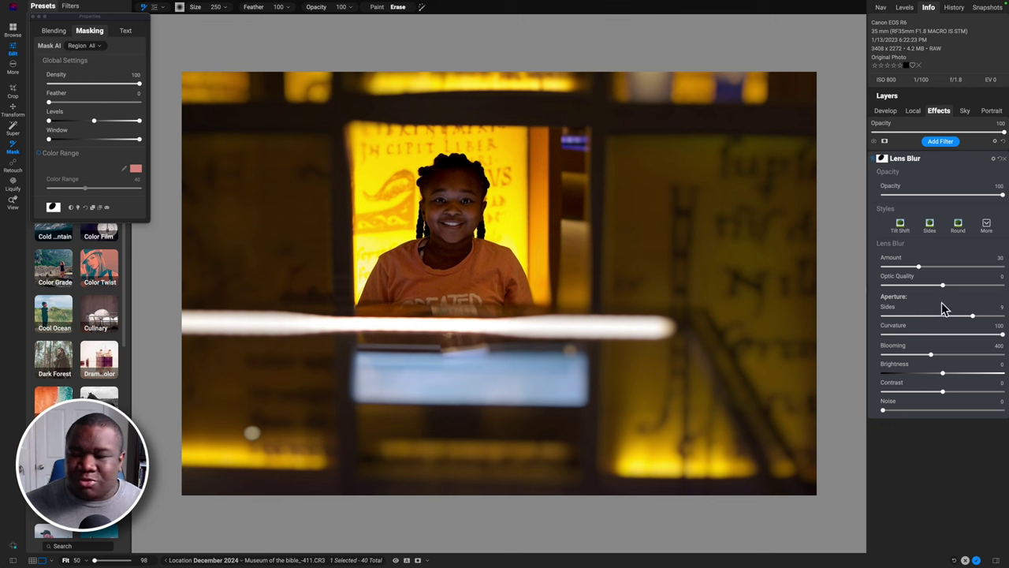
Lower Lens Blur Brightness slightly and Opacity just below 100, then collapse the filter
left_click_drag(943, 373, 931, 379)
left_click_drag(1002, 195, 985, 198)
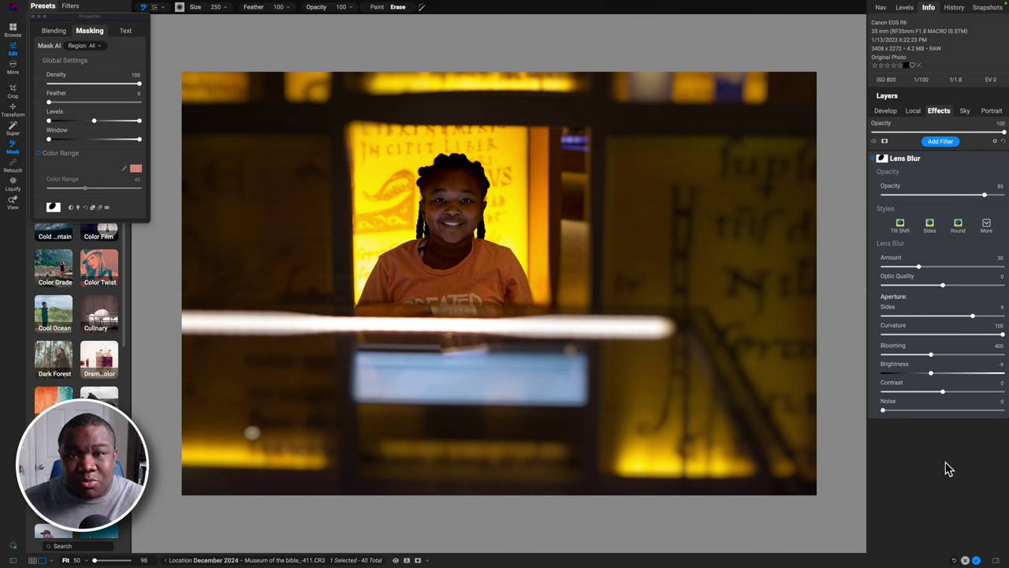
left_click(921, 161)
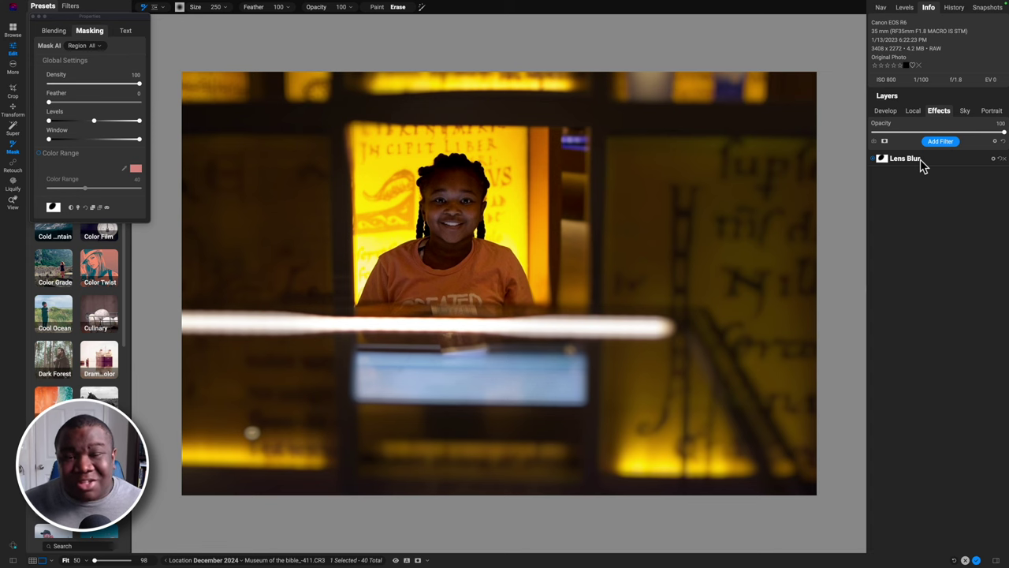
Add a Color Enhancer filter from the Filters list and set Vibrance to 9
left_click(935, 143)
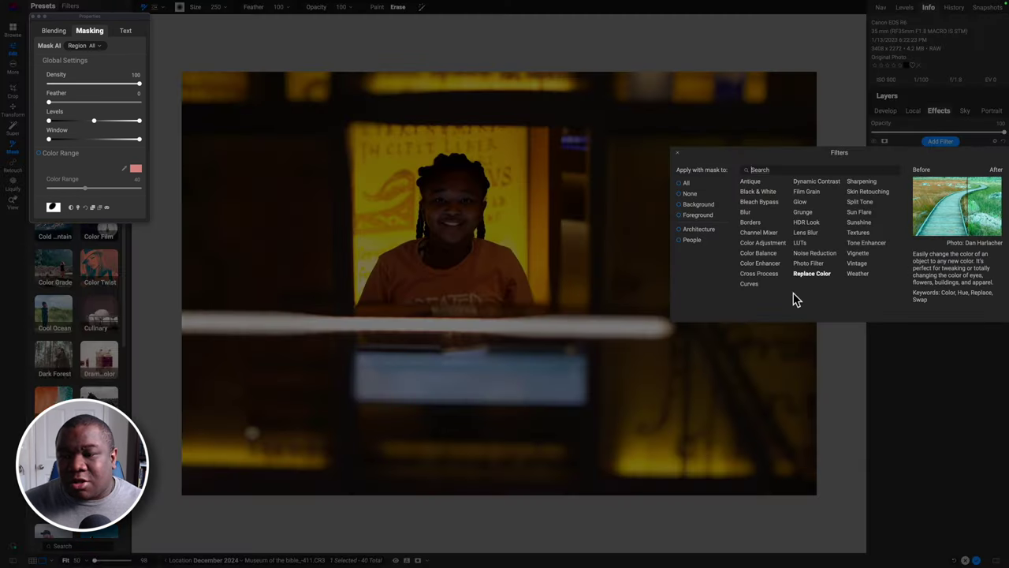
left_click(765, 265)
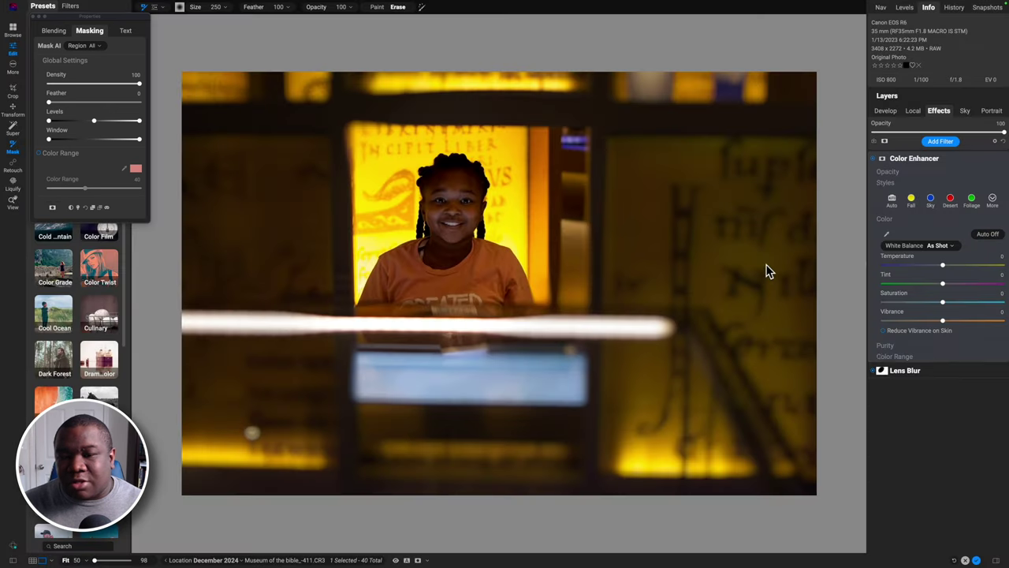
left_click_drag(944, 348, 954, 347)
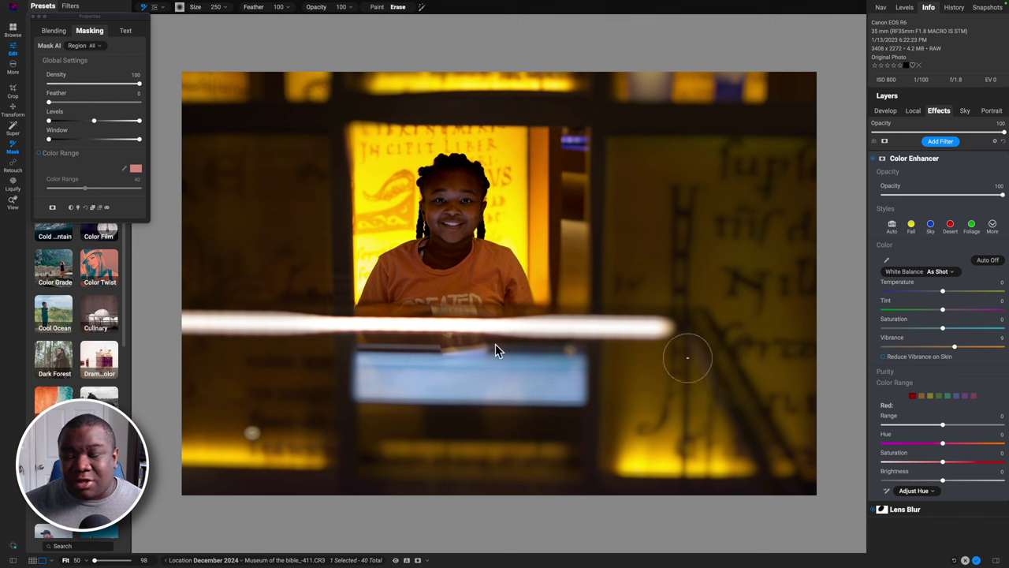
Reset Vibrance to 0 and lower the Yellow range's Saturation and Hue
double_click(891, 342)
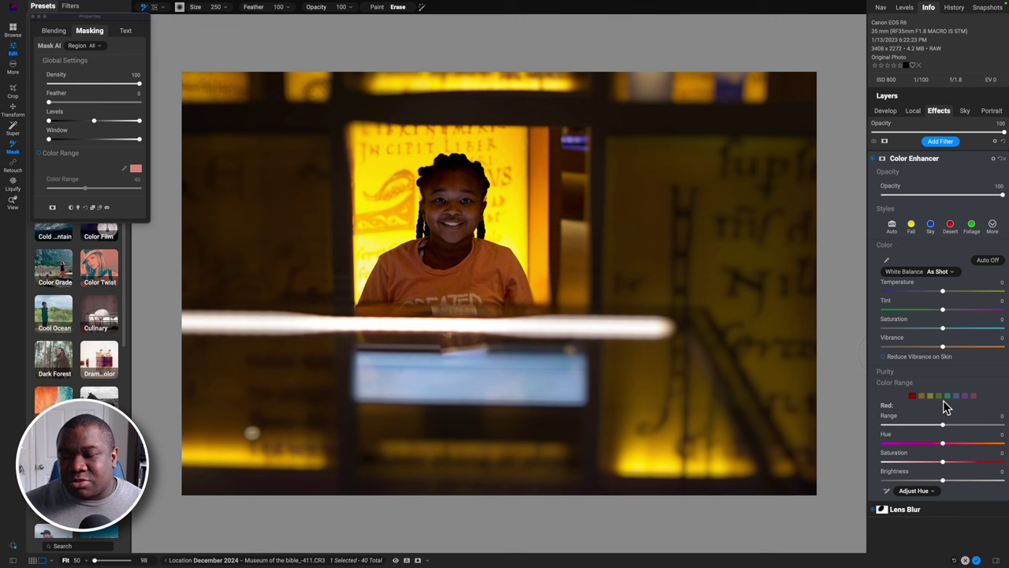
left_click(931, 397)
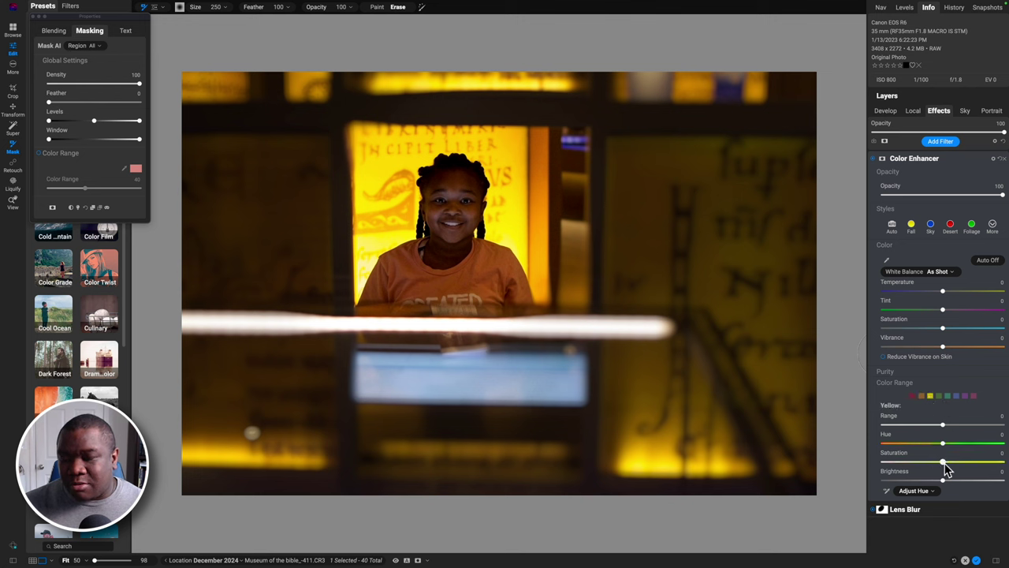
left_click_drag(945, 466, 920, 465)
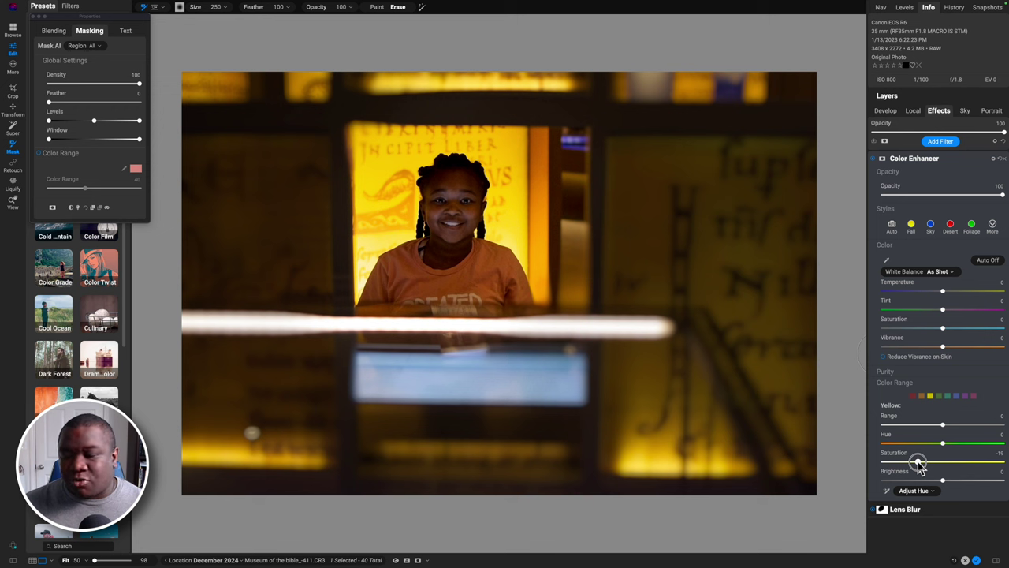
left_click_drag(941, 444, 931, 444)
Lower Orange Saturation to -31, refining it with the on-image saturation tool
left_click(922, 397)
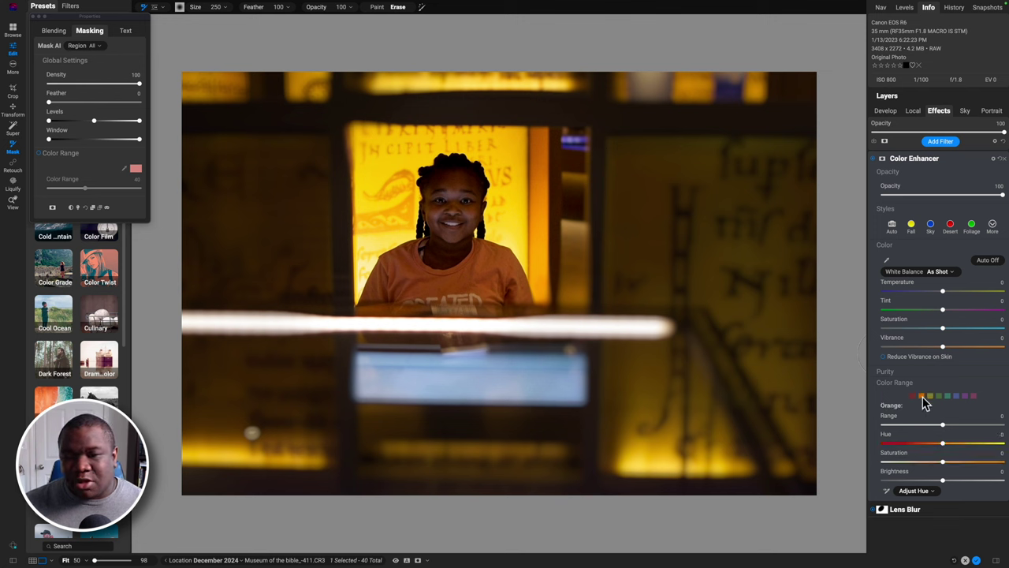
left_click_drag(944, 466, 927, 467)
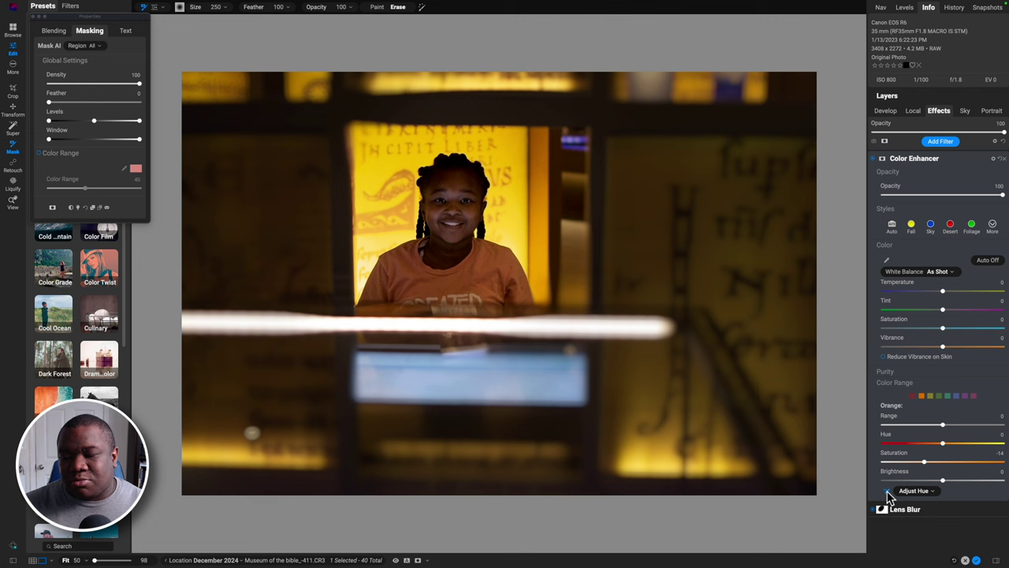
left_click(929, 492)
left_click(933, 507)
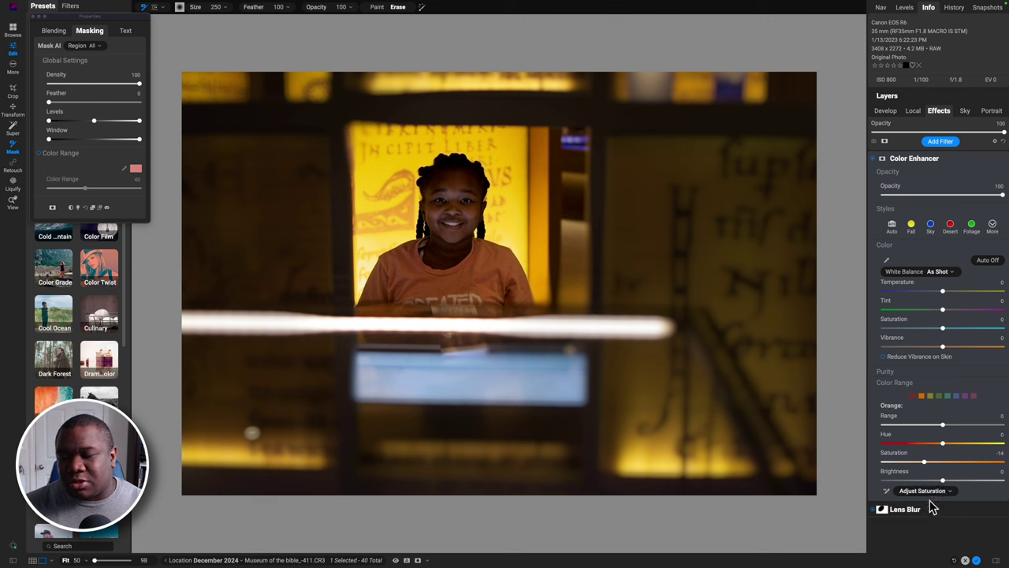
left_click(887, 491)
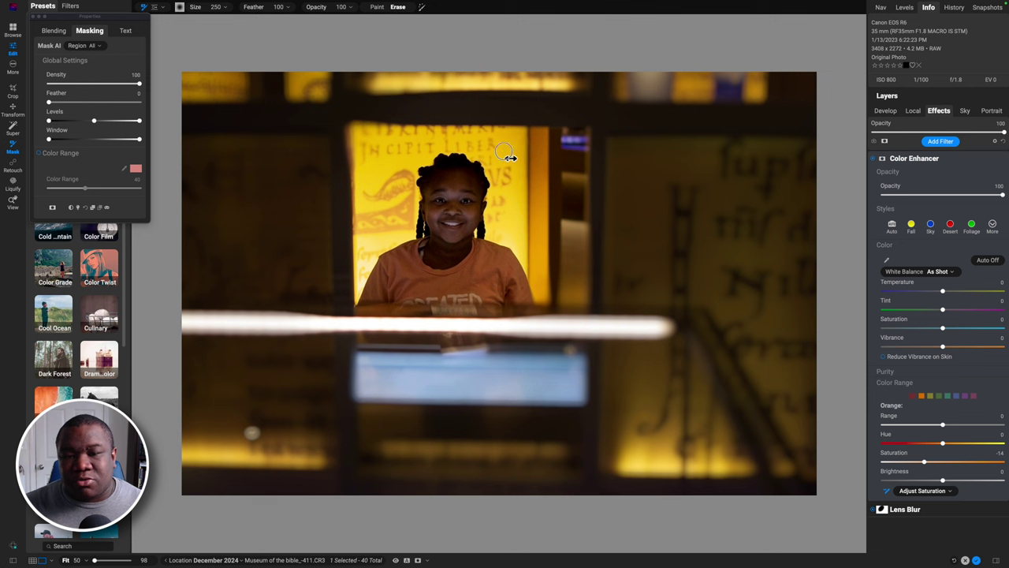
mouse_move(426, 159)
left_mouse_down()
mouse_move(405, 162)
mouse_move(568, 162)
mouse_move(410, 163)
left_mouse_up()
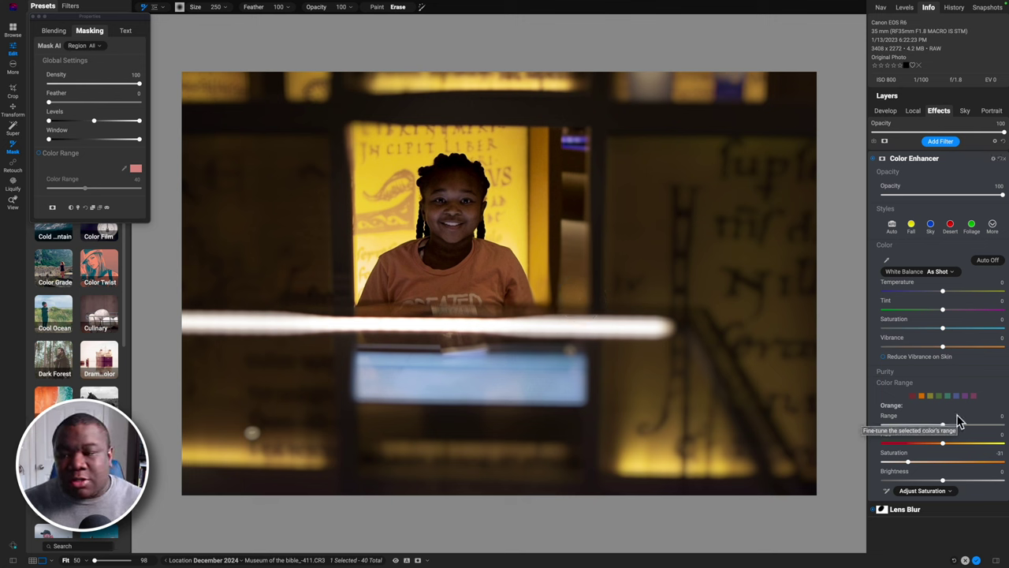
Add a Color Enhancer mask and invert it twice so it stays white
left_click(884, 160)
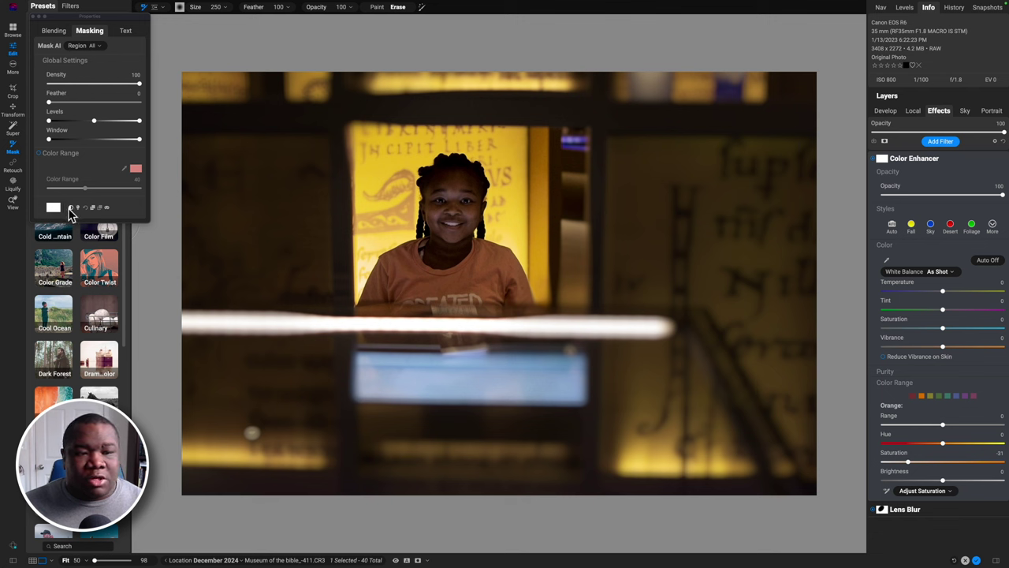
left_click(71, 207)
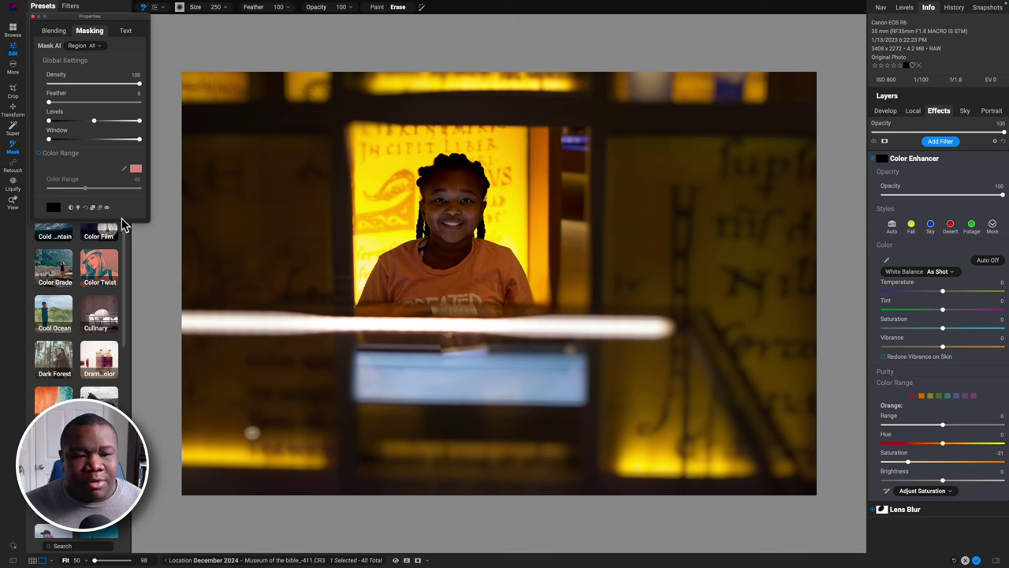
left_click(70, 208)
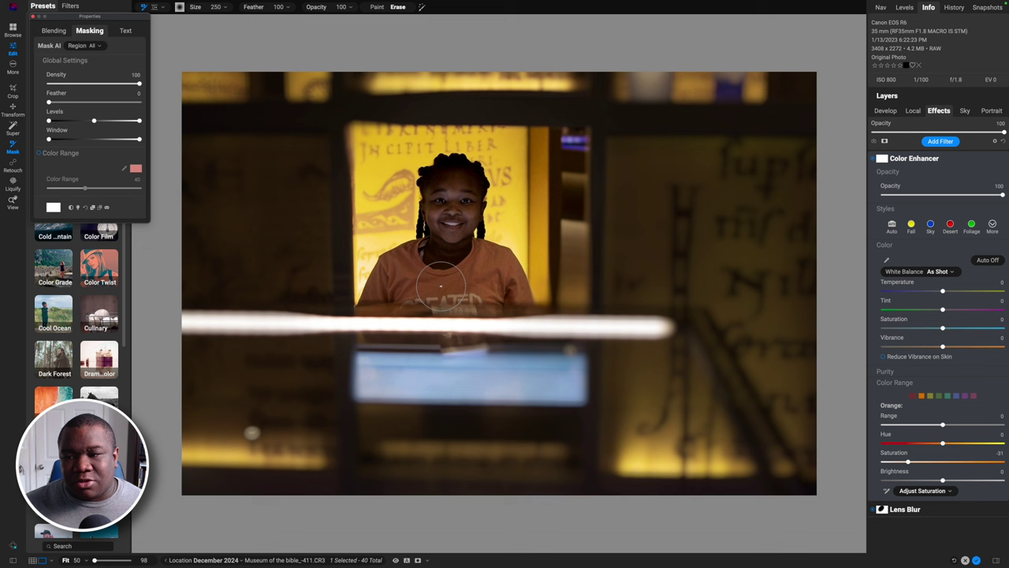
Apply a People AI mask region to the Color Enhancer
left_click(93, 46)
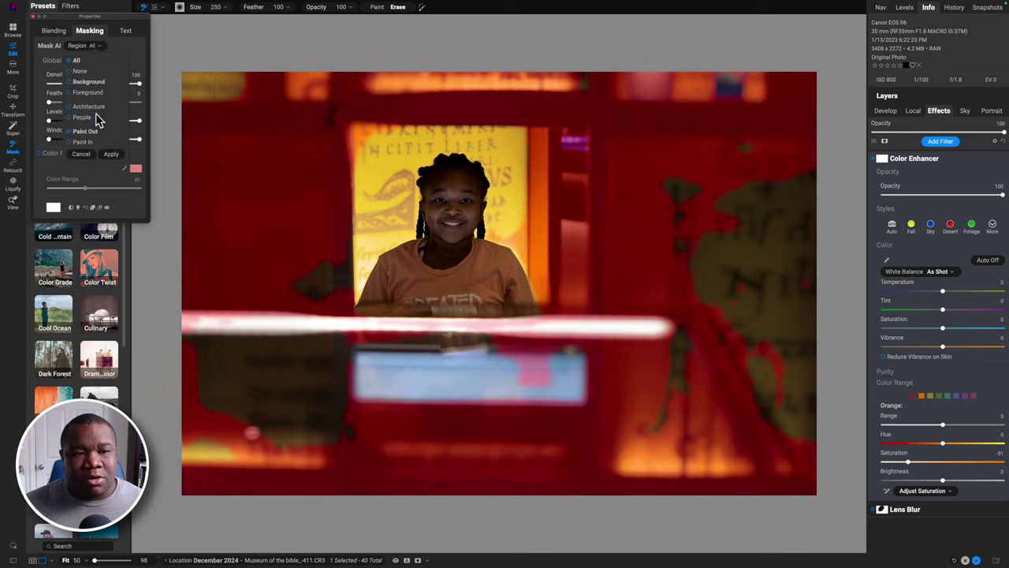
left_click(85, 118)
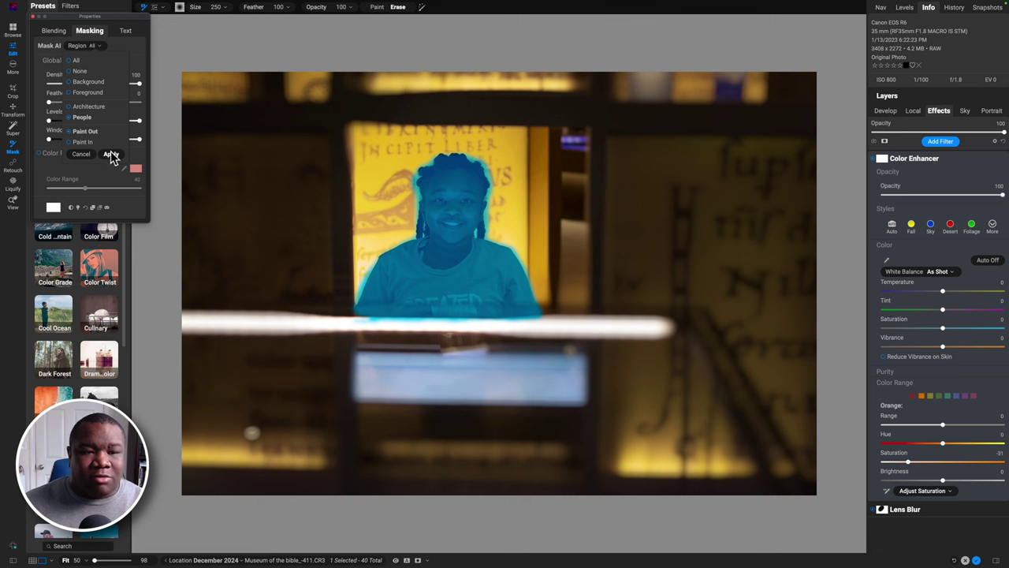
left_click(111, 154)
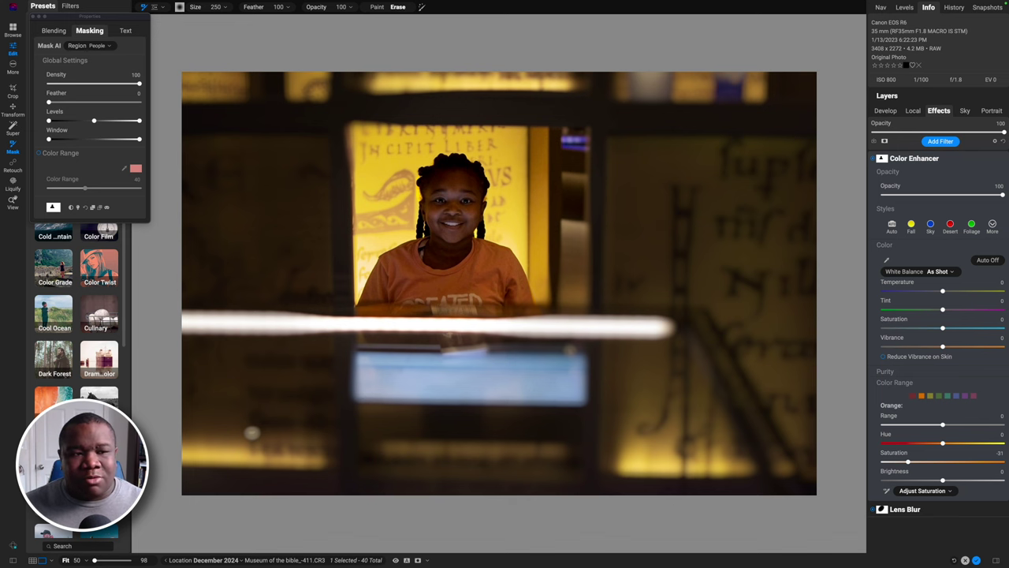
Check the People mask, set its Feather to 47 and Color Enhancer Opacity to 29
key("super+m")
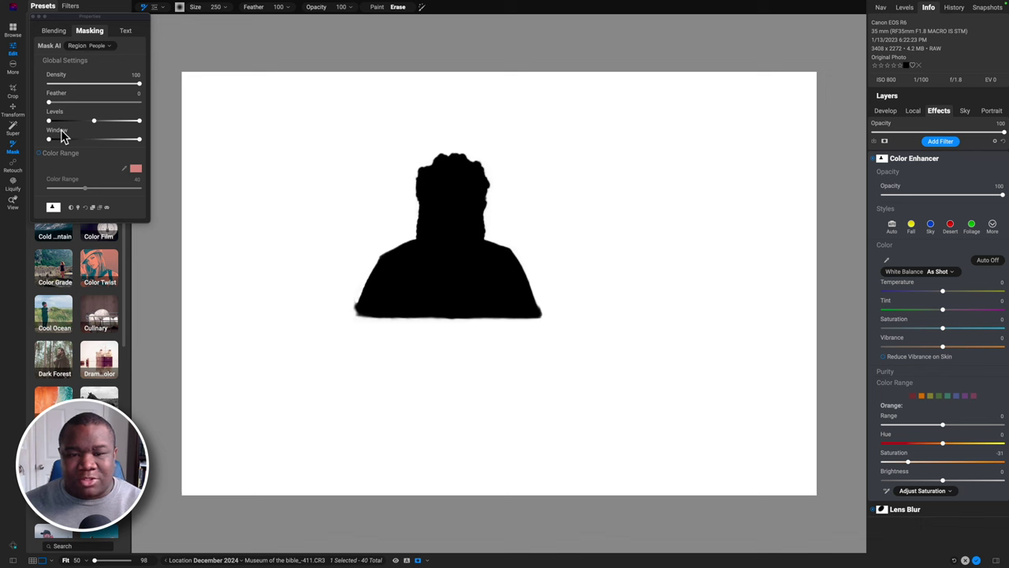
key("super+m")
left_click_drag(50, 101, 91, 106)
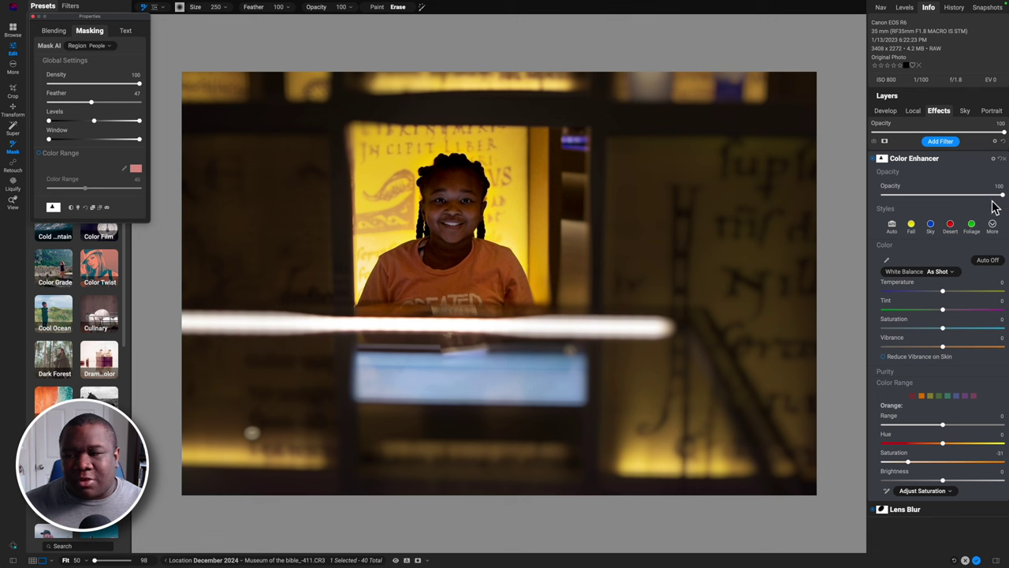
left_click_drag(999, 194, 919, 197)
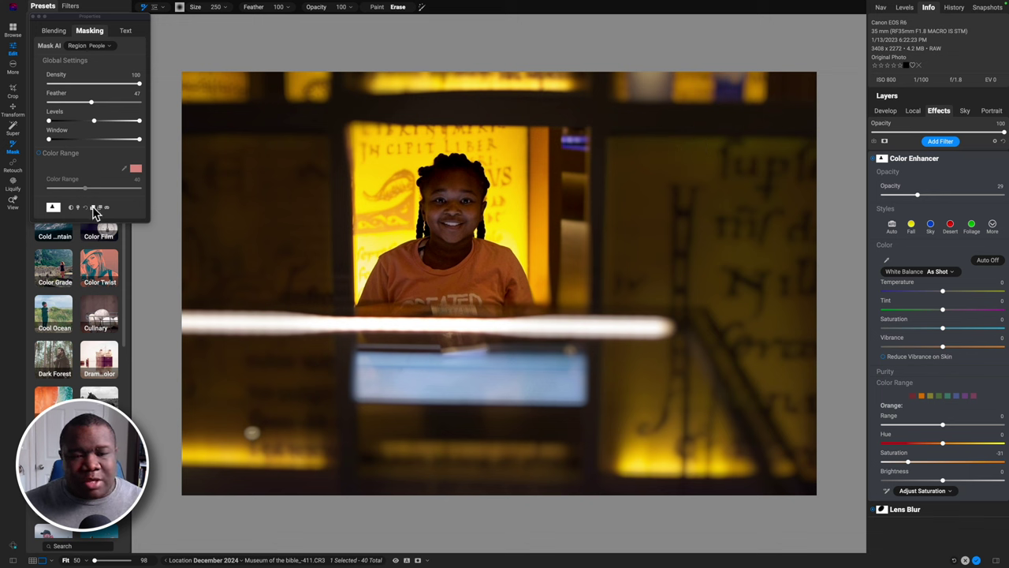
Add a People-masked local adjustment with Exposure 0.4, Shadows 12 and Blacks -13
left_click(912, 113)
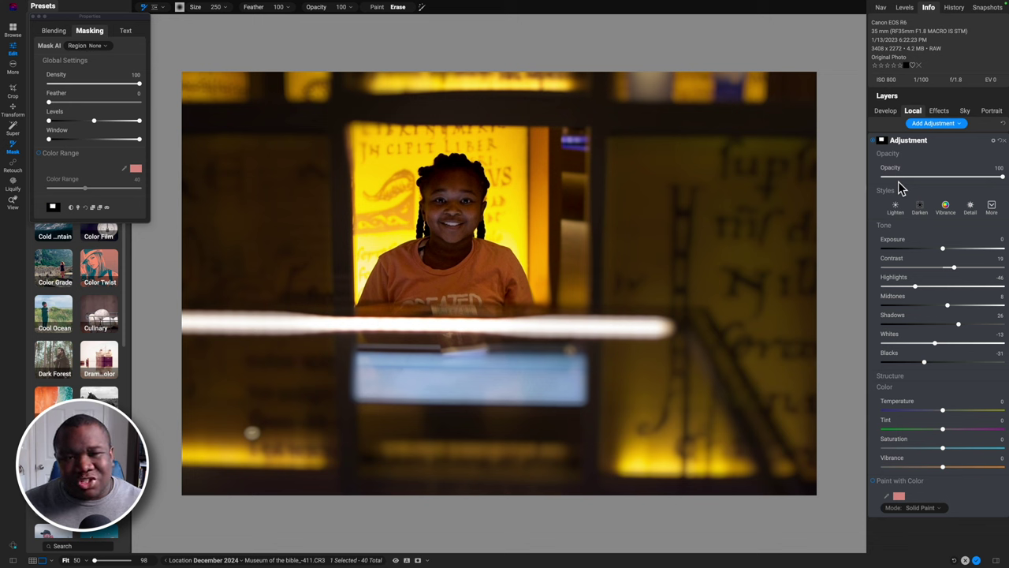
left_click(934, 124)
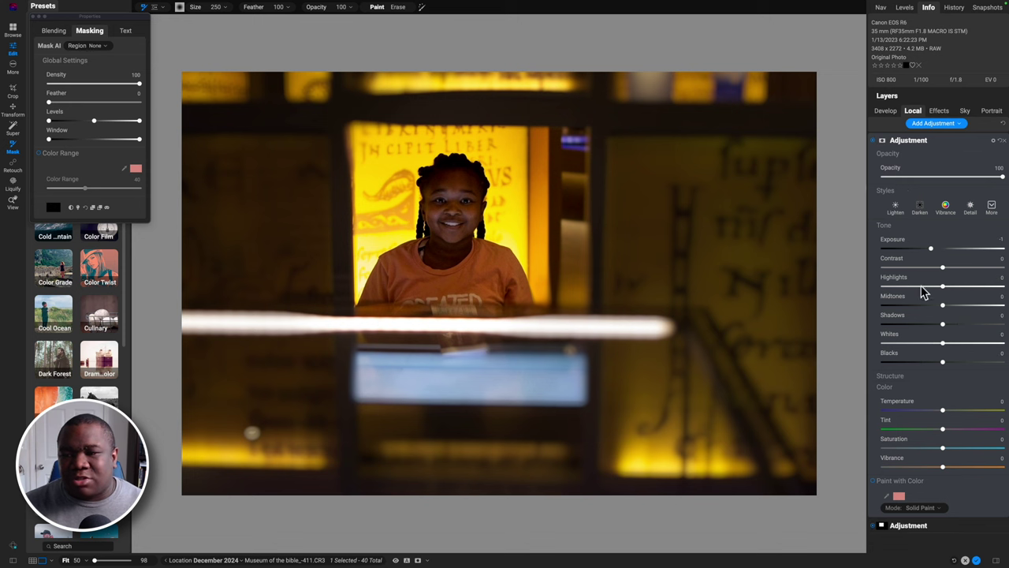
left_click(100, 208)
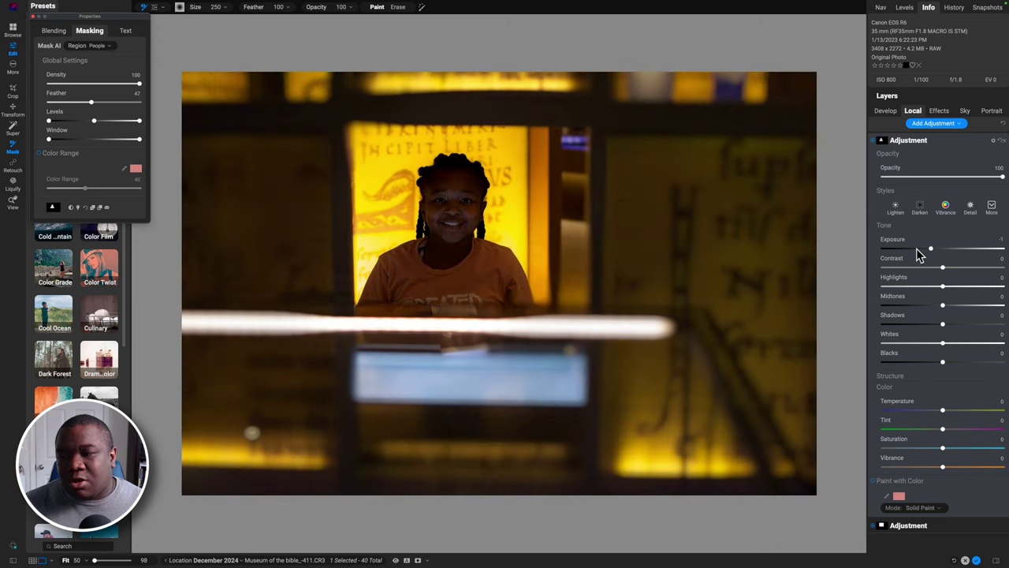
left_click_drag(930, 249, 952, 253)
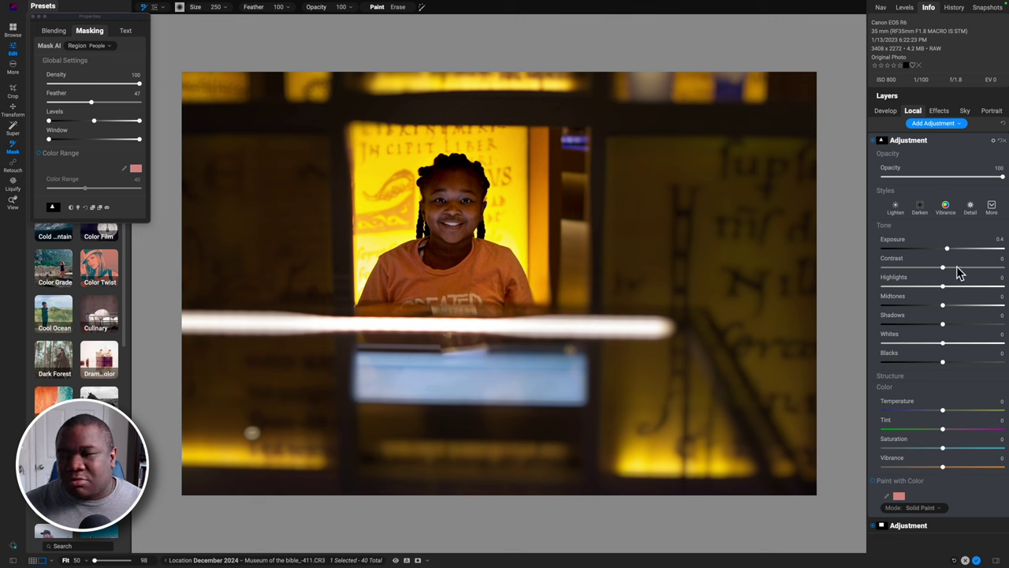
left_click_drag(945, 331, 935, 368)
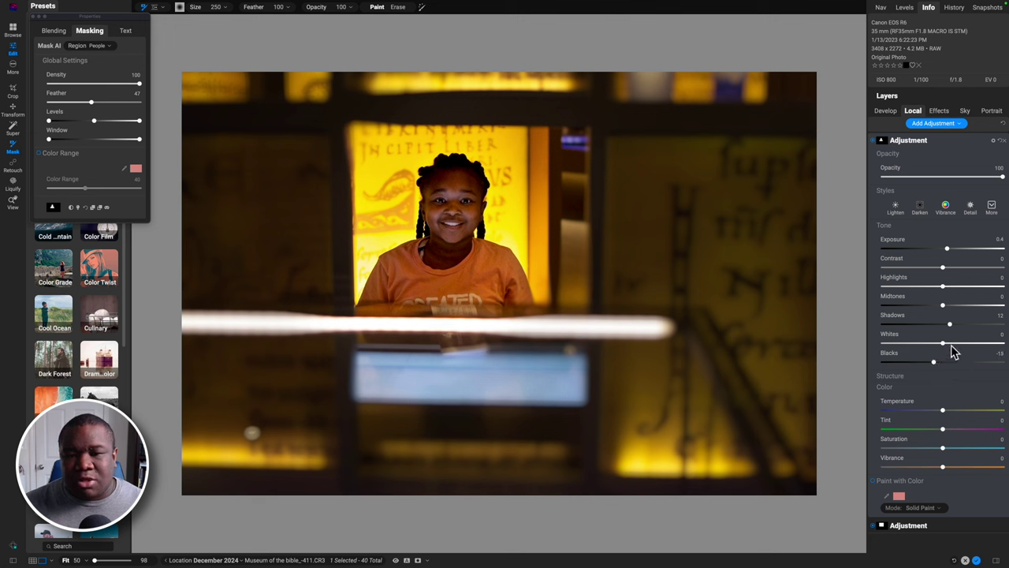
left_click(923, 143)
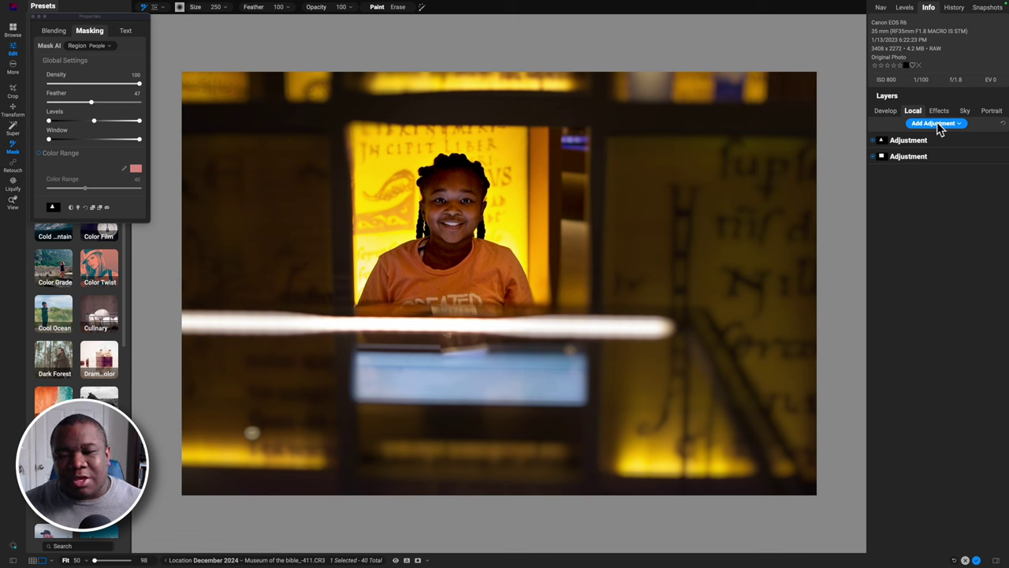
Add a blank local adjustment and raise Color Enhancer Opacity to 62
left_click(937, 123)
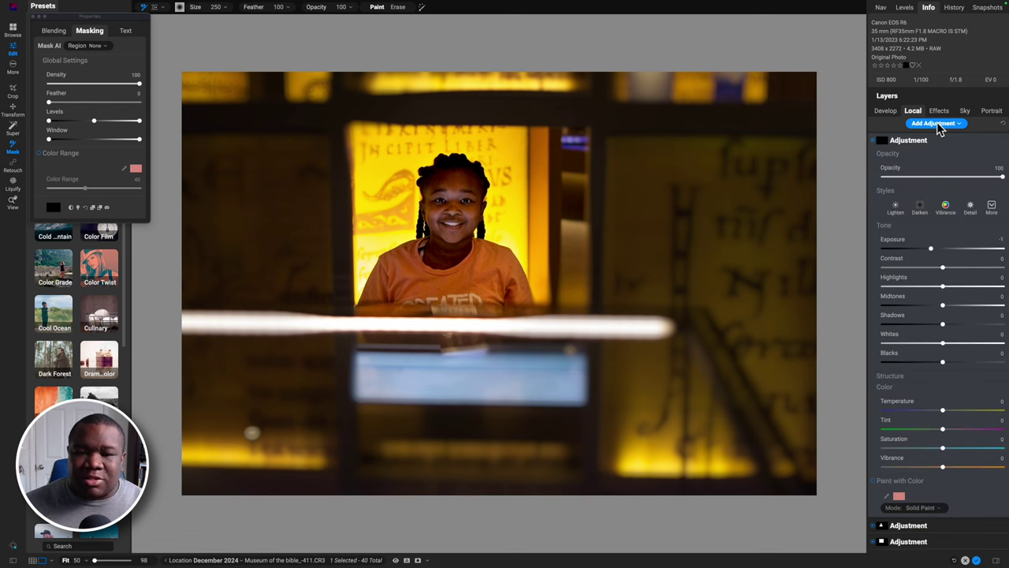
left_click(939, 110)
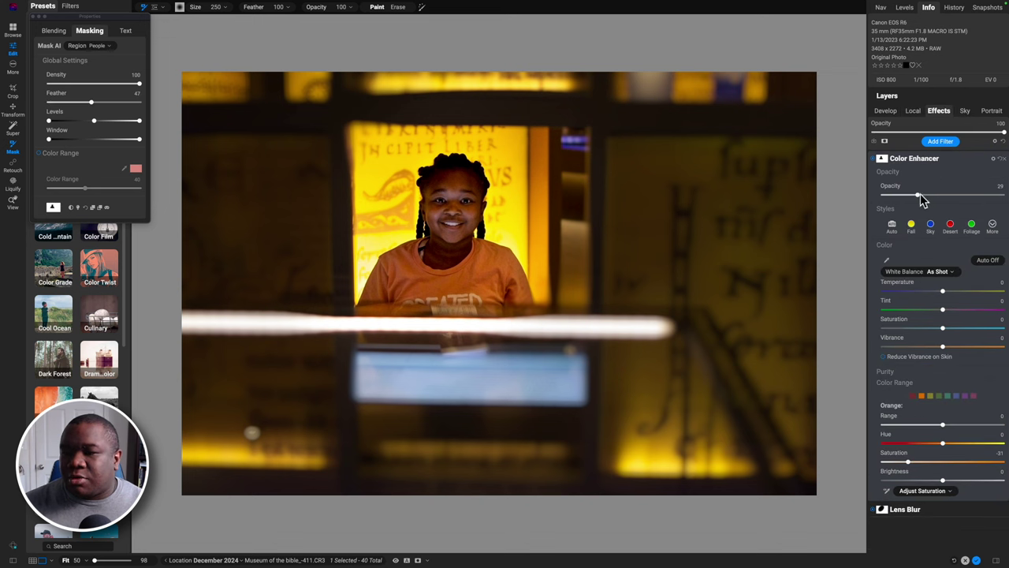
left_click_drag(918, 196, 958, 197)
Darken Orange Brightness to -14 and Yellow Brightness to -16
left_click_drag(943, 483, 926, 483)
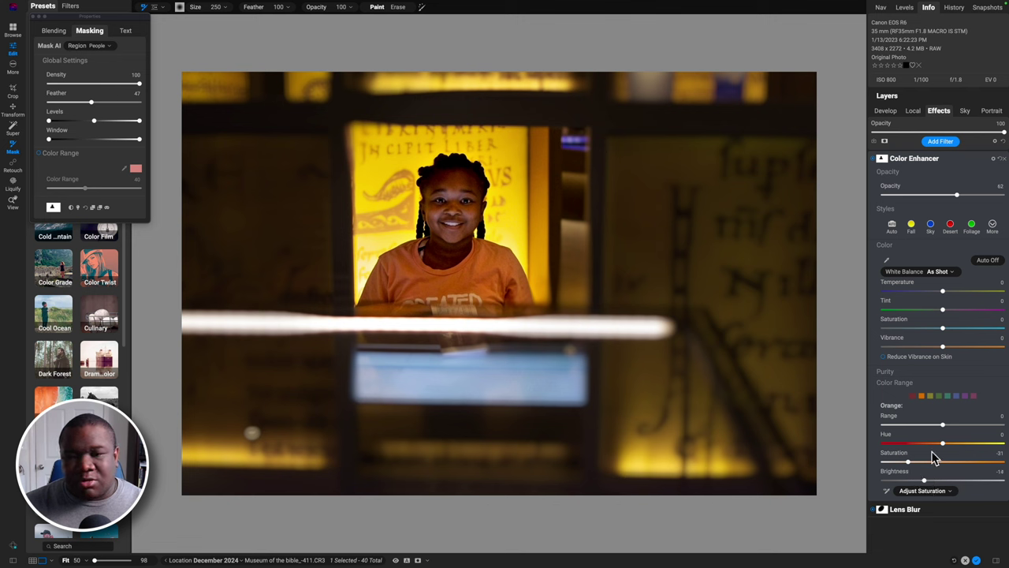
left_click(931, 395)
left_click_drag(944, 483, 922, 483)
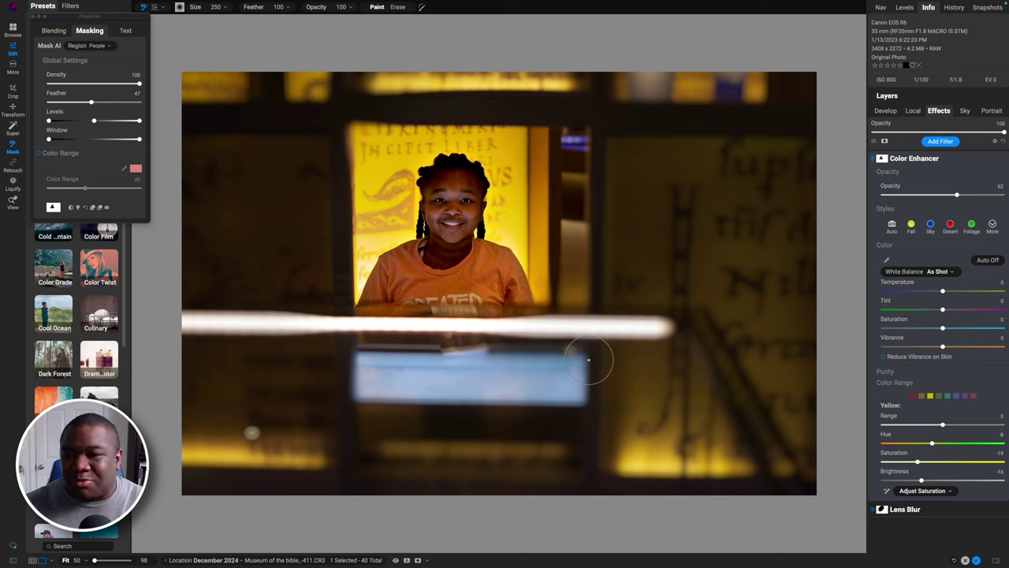
Collapse the Color Enhancer and expand the top Exposure -1 local Adjustment layer
left_click(933, 167)
left_click(913, 110)
left_click(923, 142)
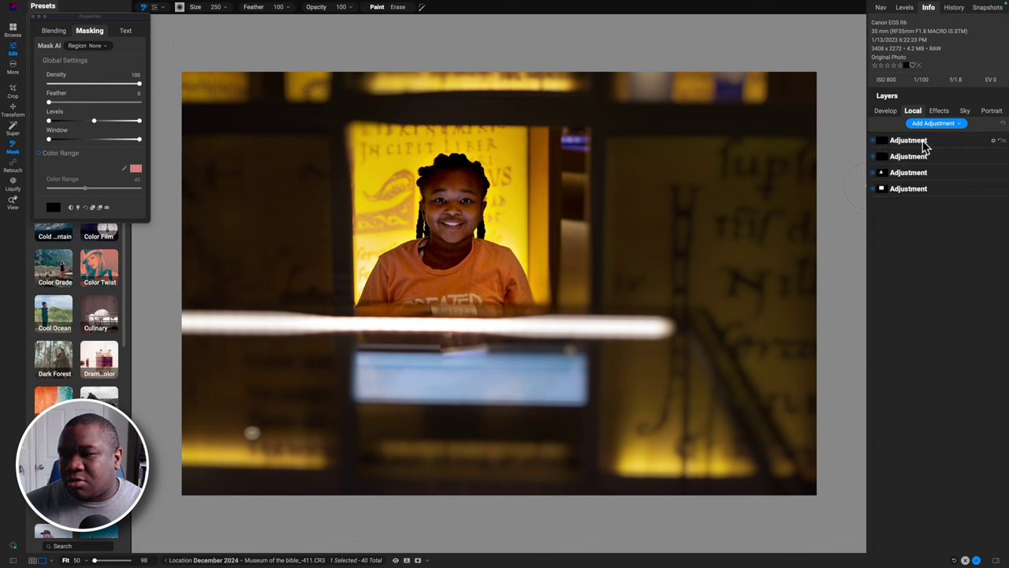
left_click(1003, 142)
left_click(917, 142)
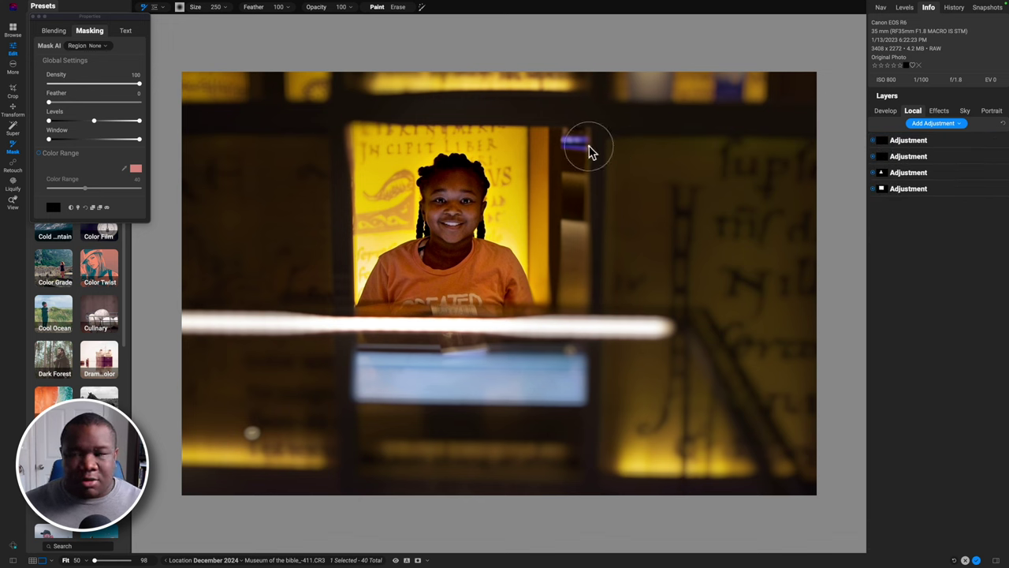
left_click(960, 145)
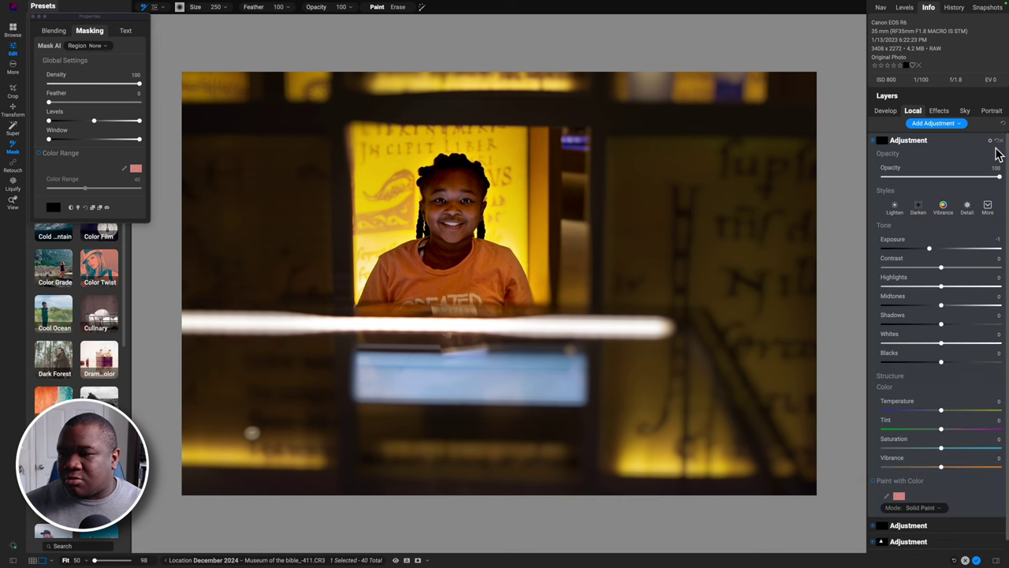
left_click(1000, 140)
left_click(934, 145)
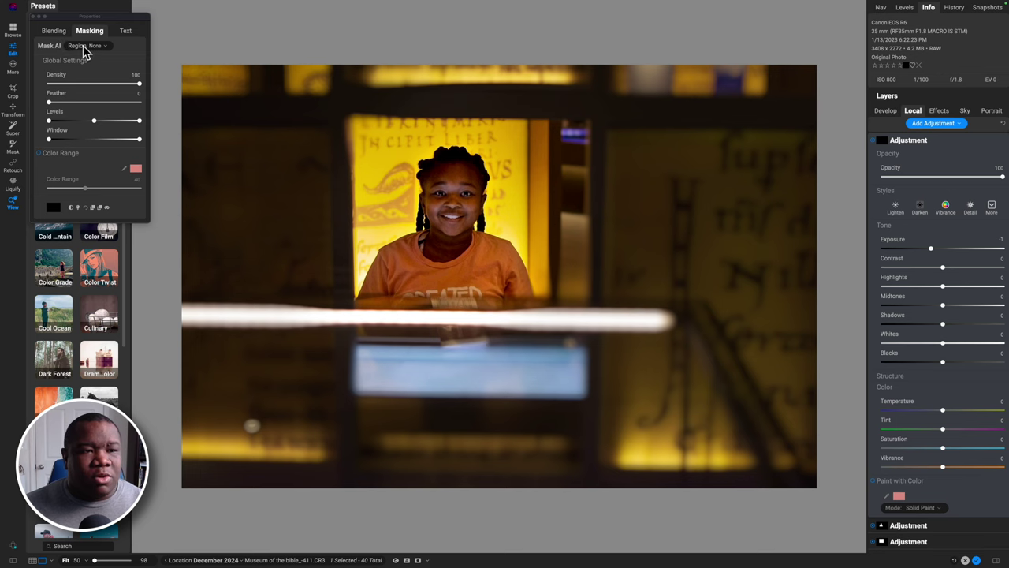
Mask the adjustment with a radial gradient on the girl, rotated, shrunk and feathered wider
mouse_move(160, 8)
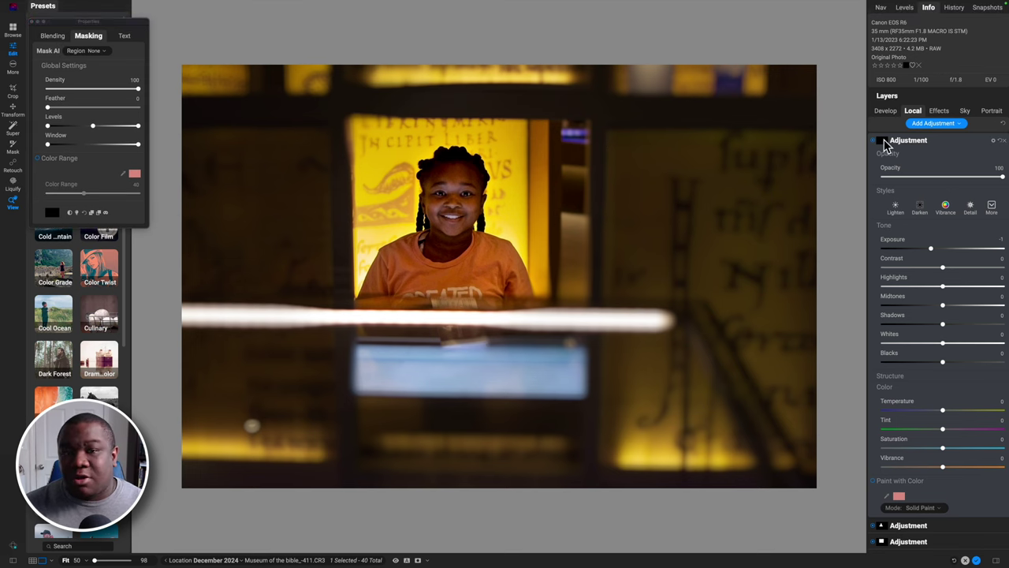
left_click(882, 140)
left_click(155, 6)
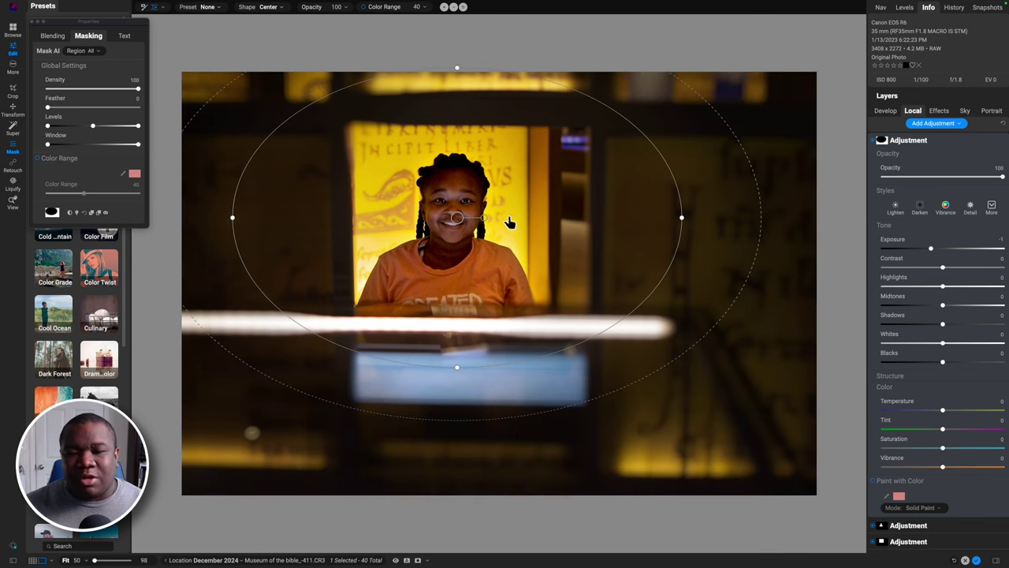
left_click_drag(487, 221, 481, 203)
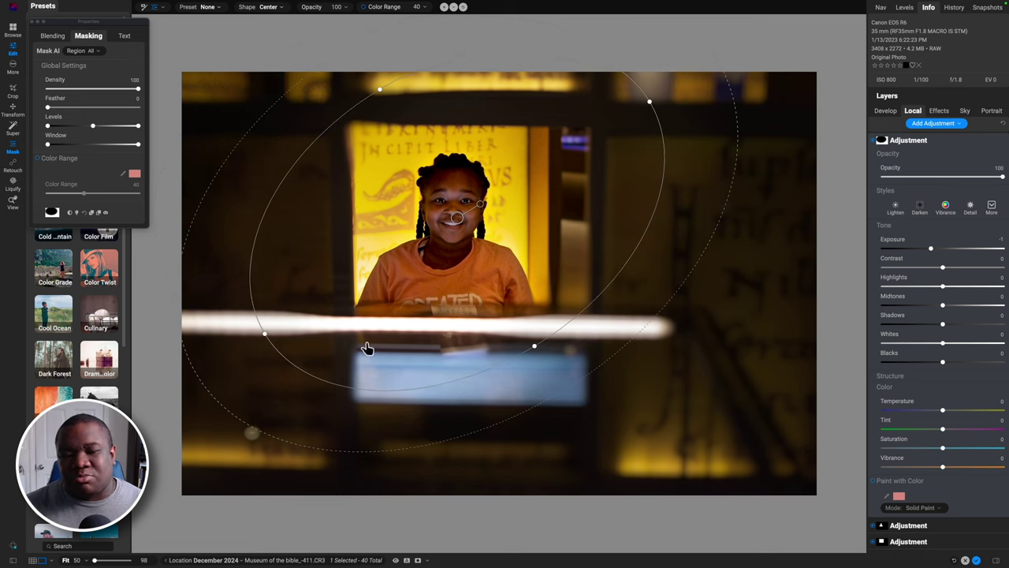
left_click_drag(365, 320, 403, 251)
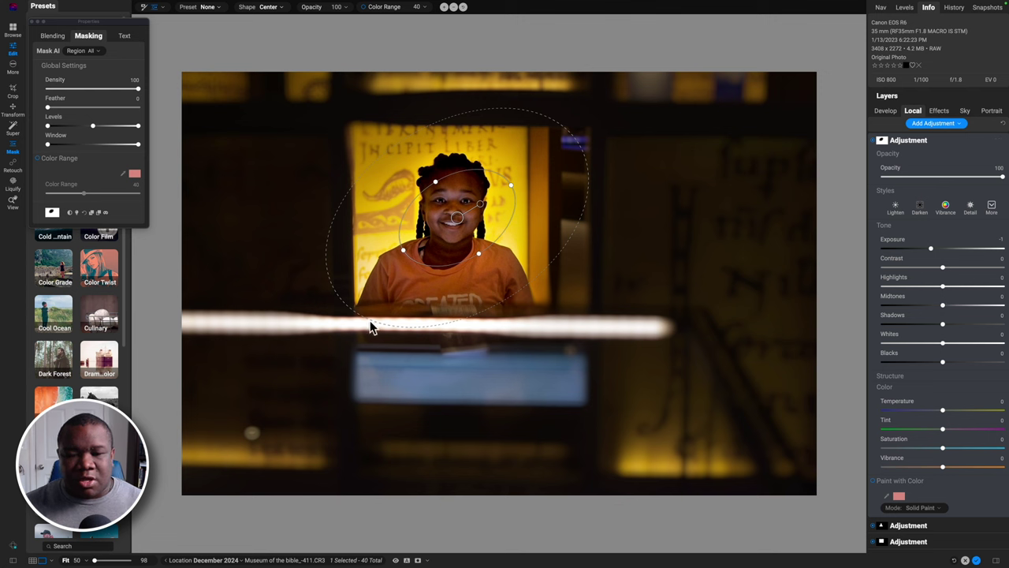
left_click_drag(372, 328, 344, 382)
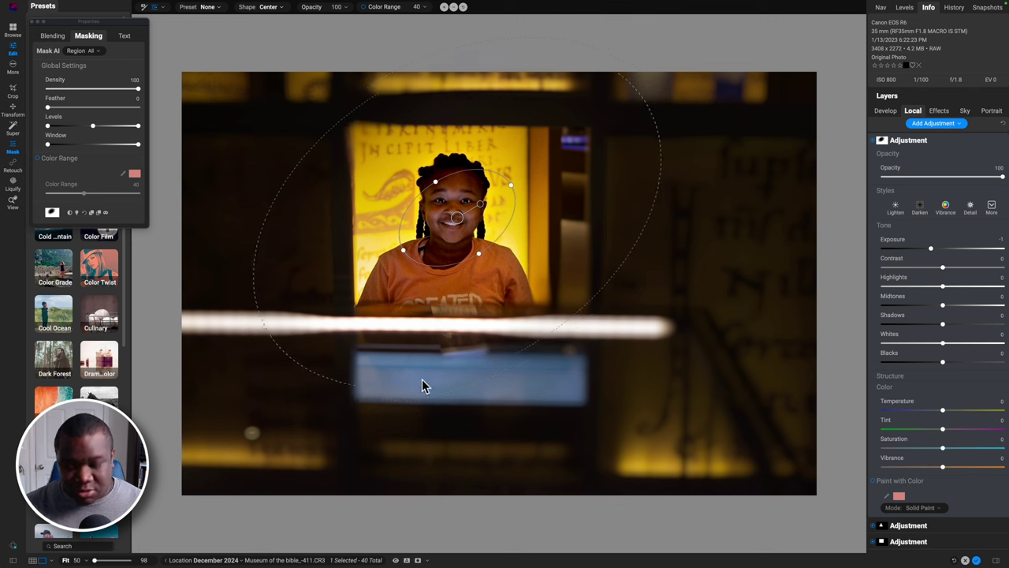
Finish the gradient and compare the edit against the original photo
key("b")
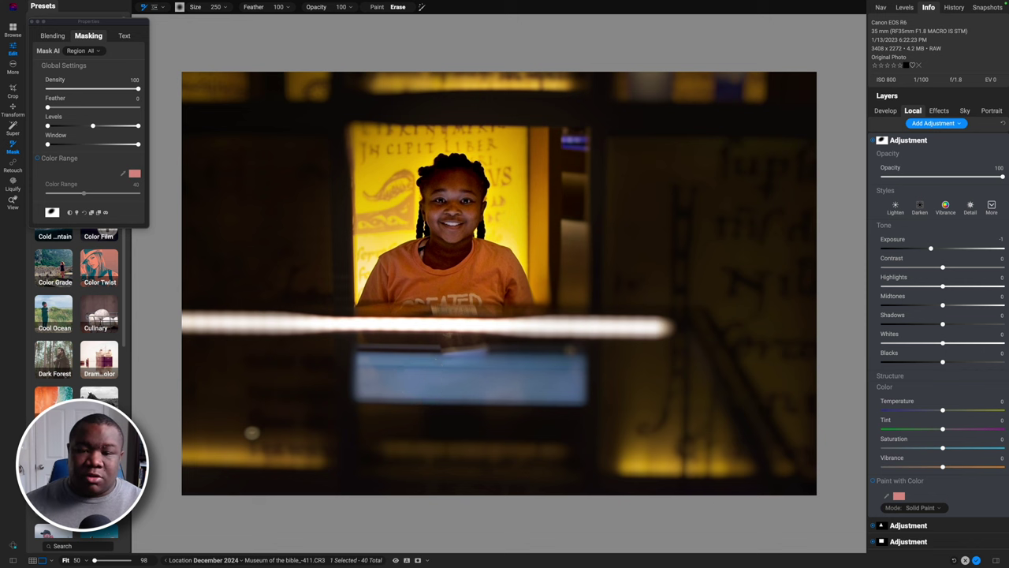
key("backslash")
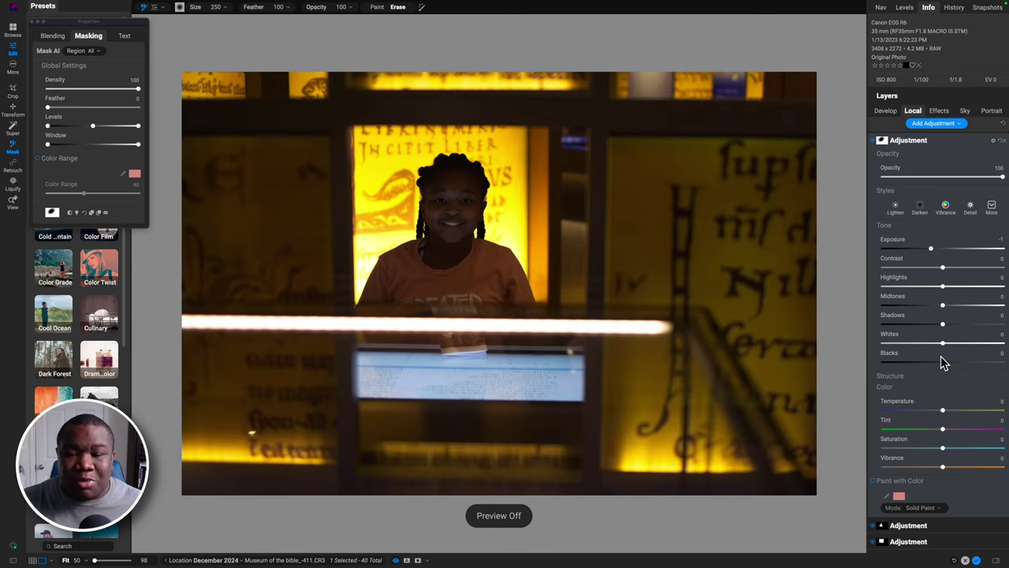
key("backslash")
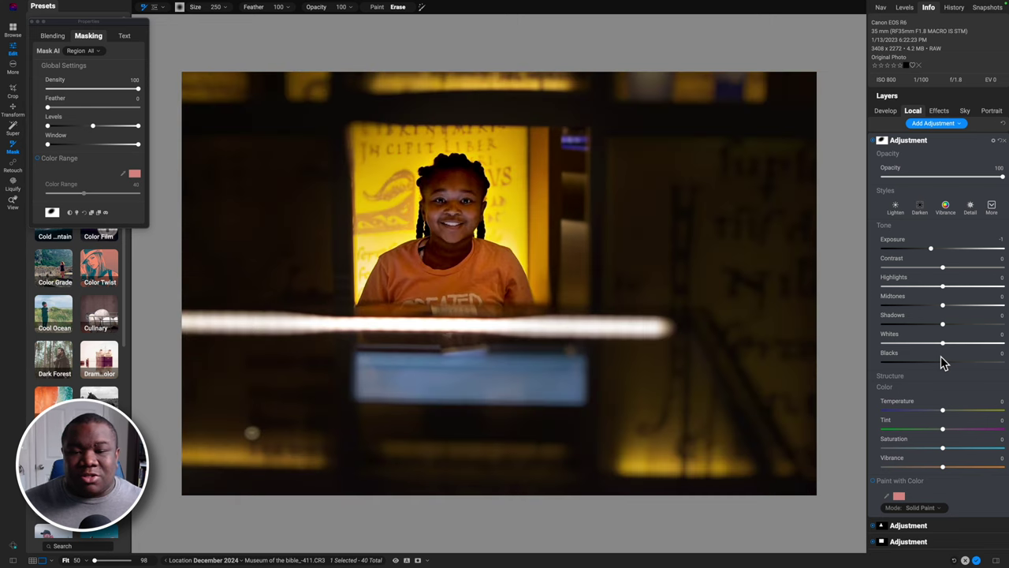